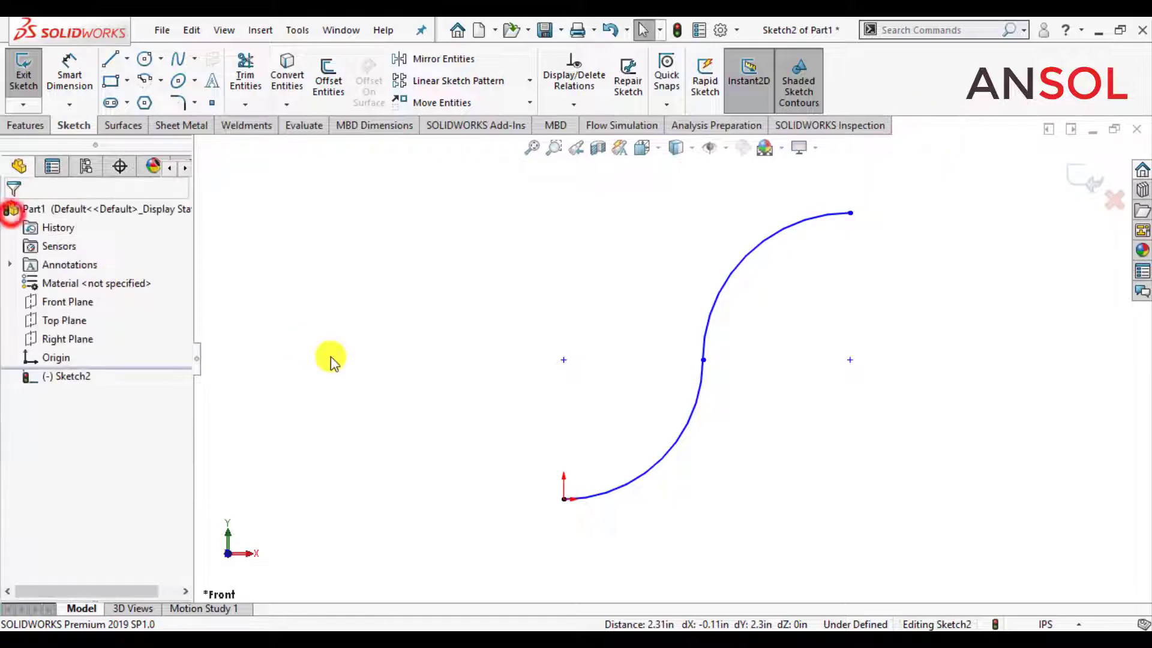
Step: Add an Equal relation between the lower and upper arcs of the S-shaped profile
left_click(634, 478)
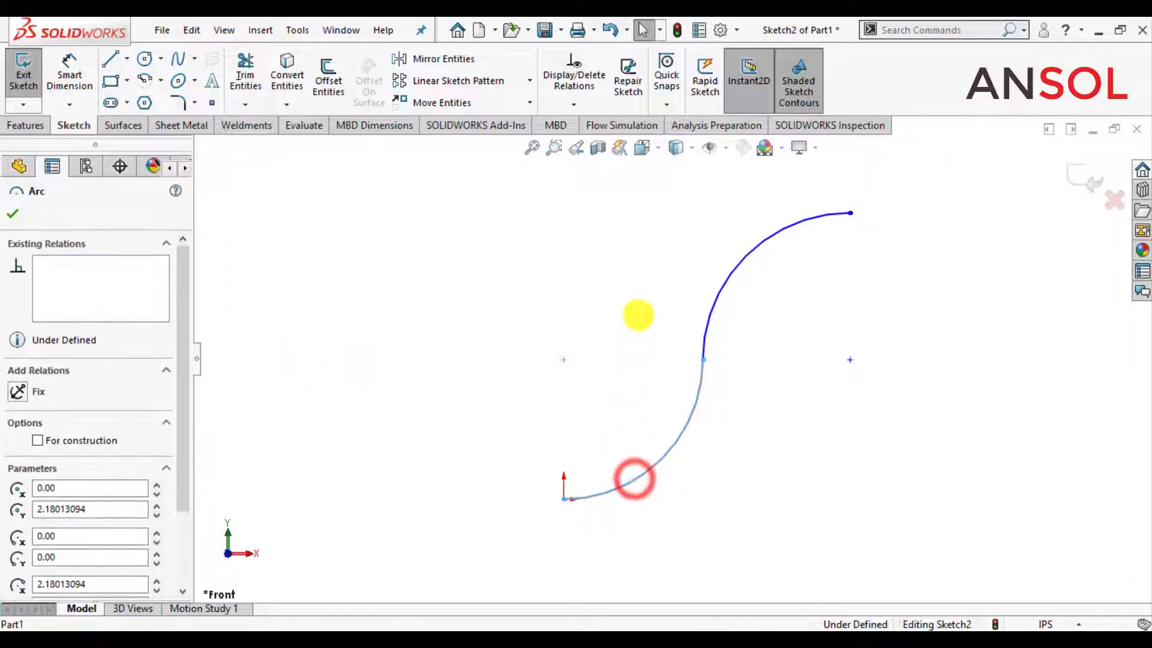
left_click(760, 245, "ctrl")
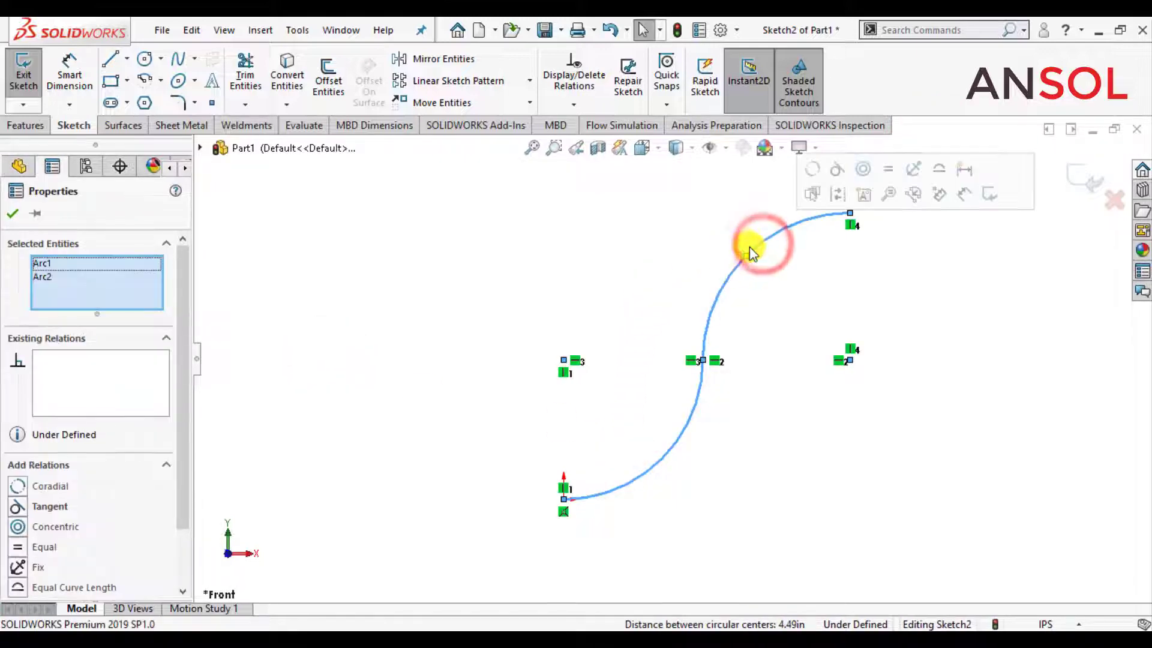
left_click(887, 169)
left_click(13, 213)
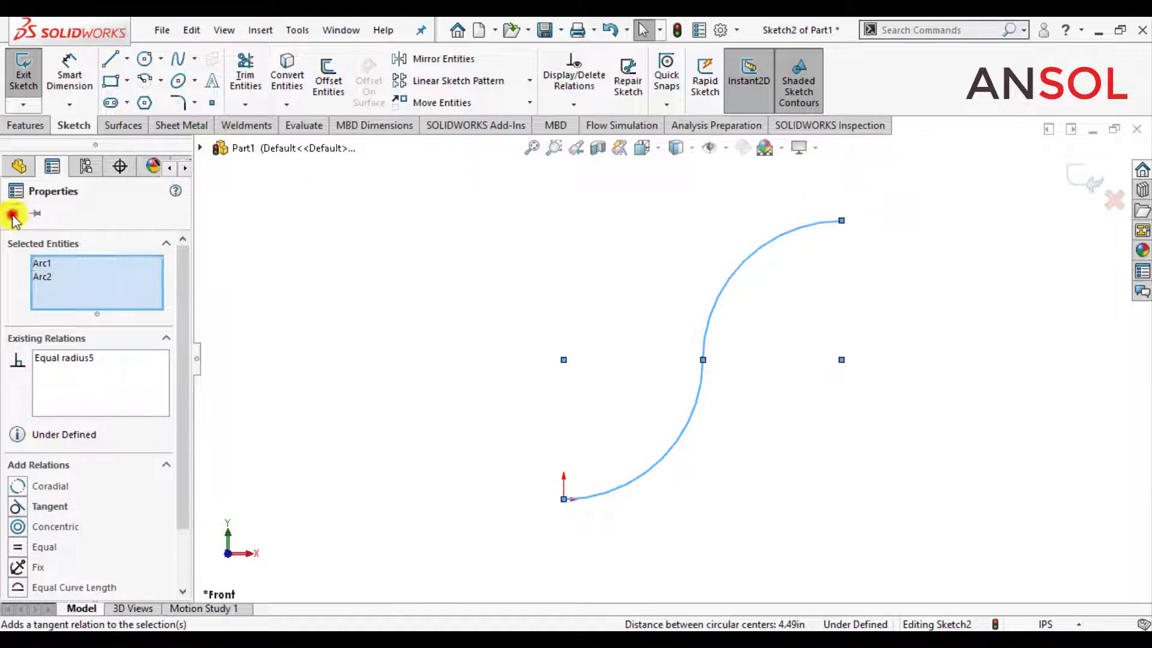
Step: Dimension the lower arc of the profile with a radius of 3 in
left_click(69, 71)
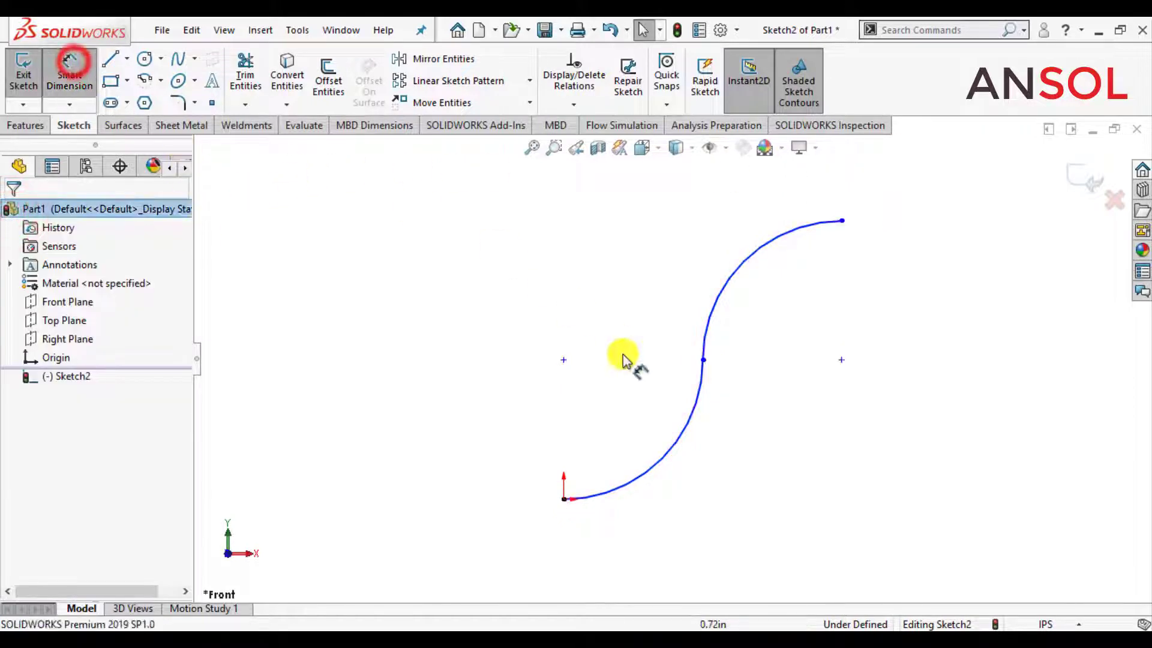
left_click(659, 467)
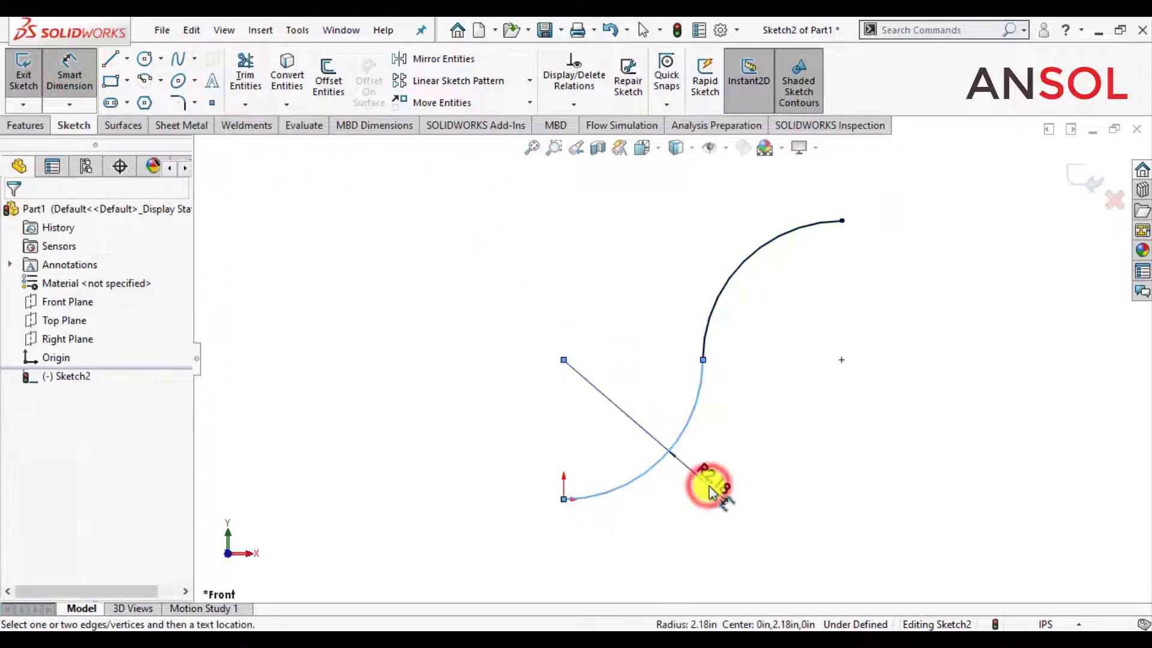
left_click(710, 490)
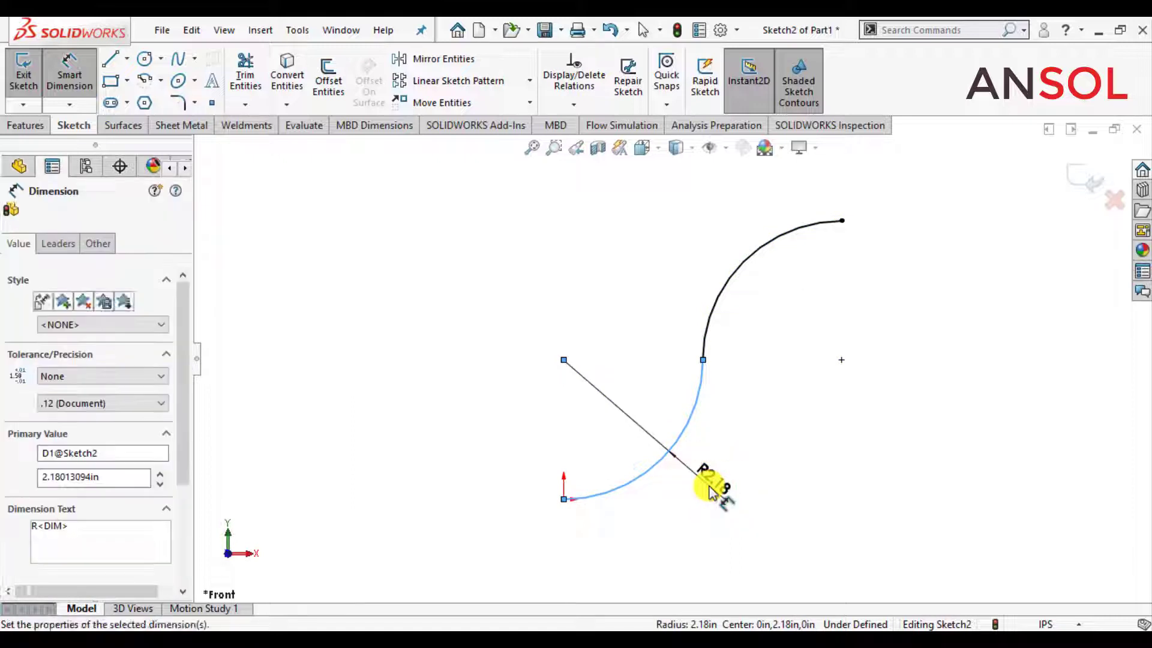
type("3")
key("Return")
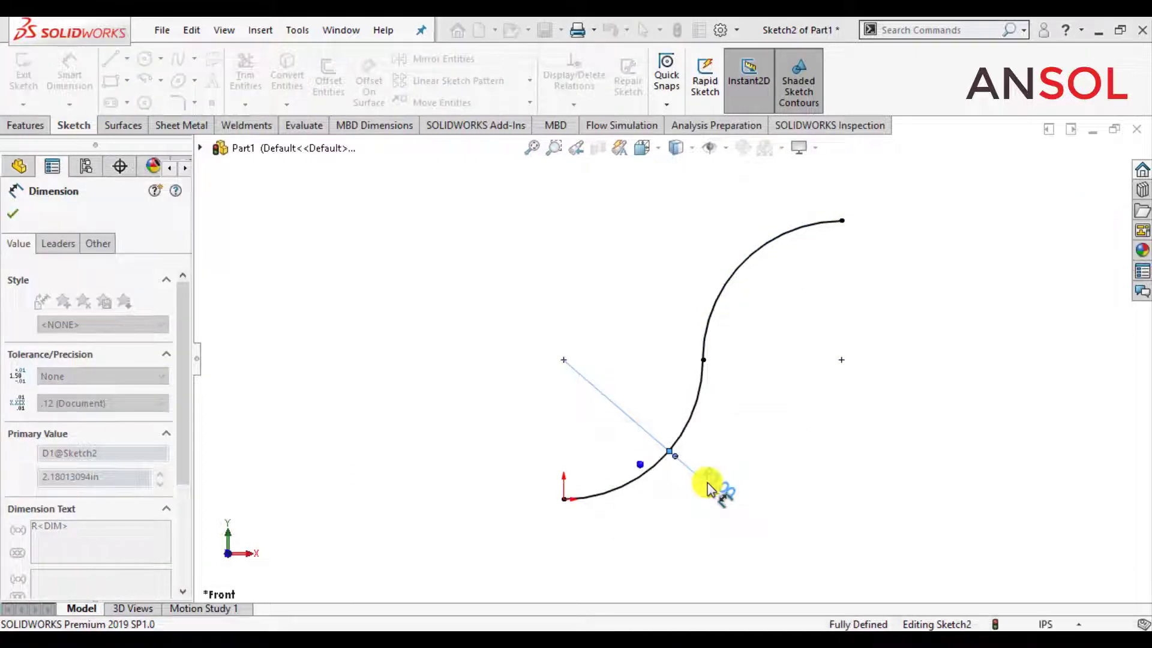
key("Escape")
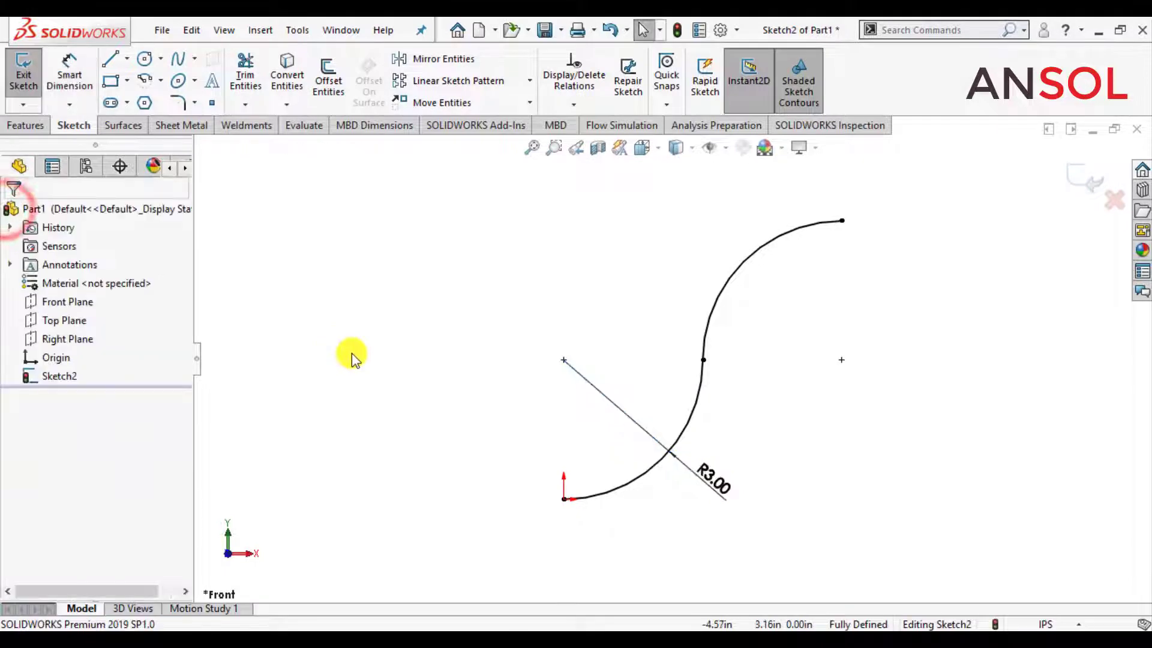
Step: Draw a vertical centerline about 6.5 in long upward from the origin and close the sketch
double_click(352, 354)
scroll(599, 284, "up", 1)
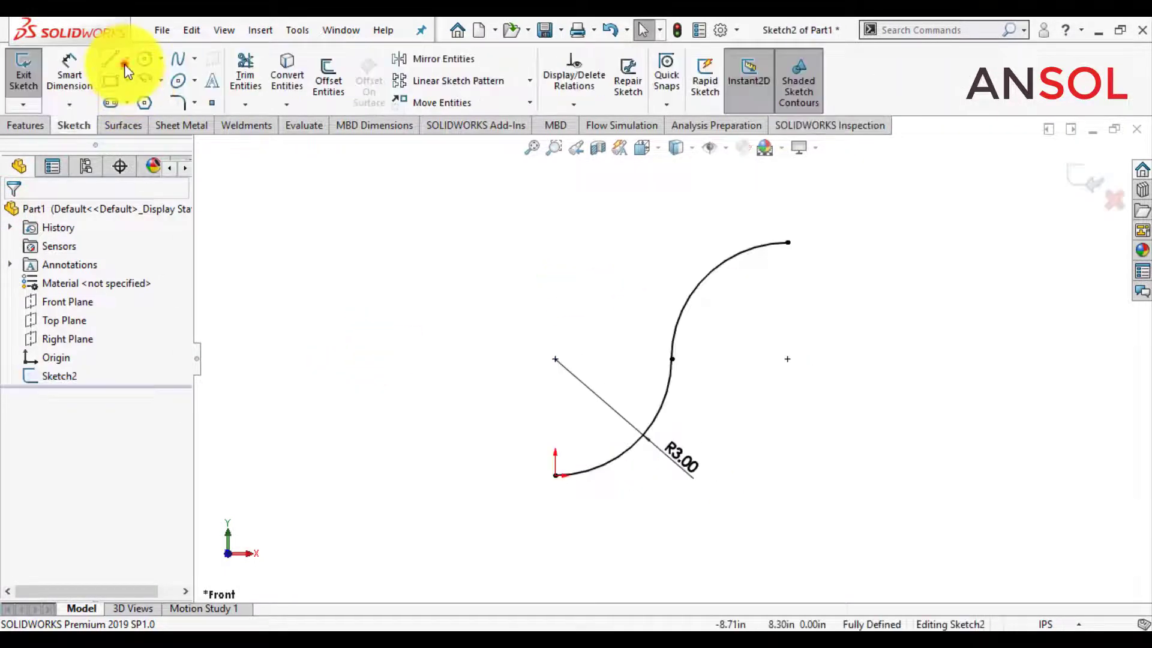
left_click(125, 64)
left_click(130, 97)
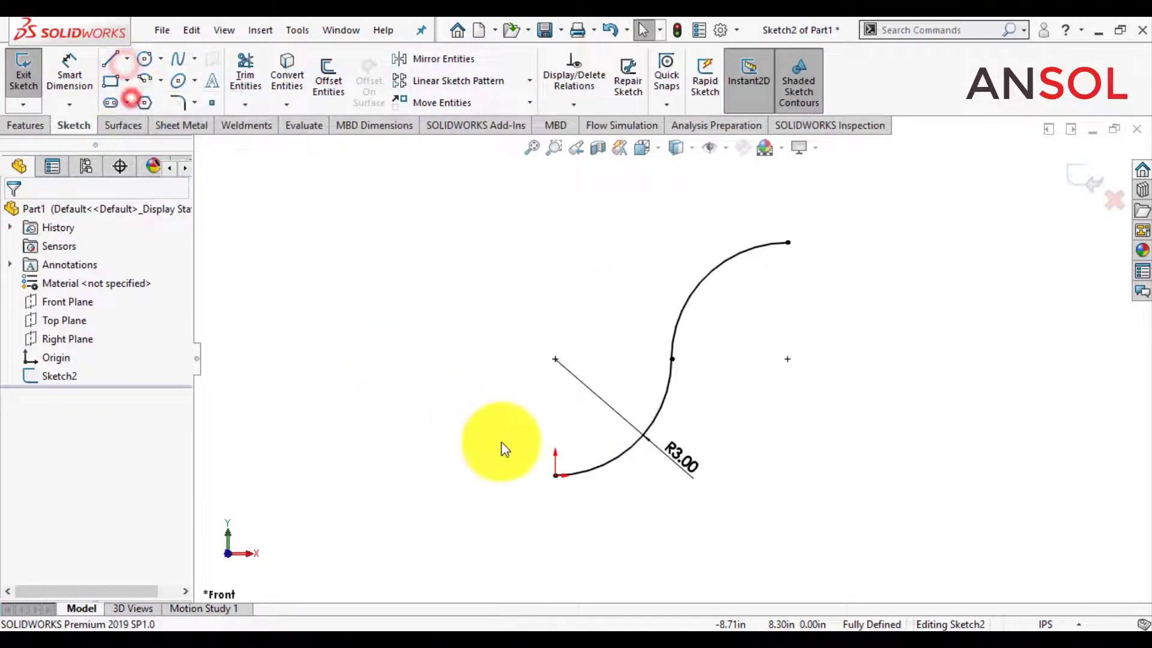
left_click(554, 475)
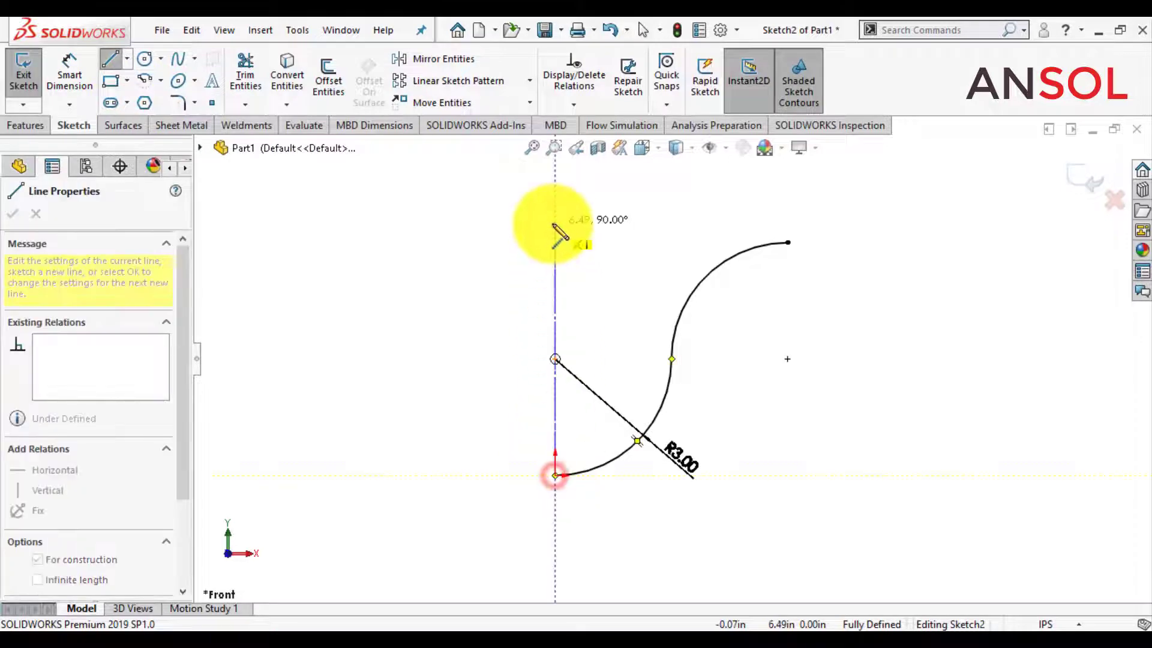
left_click(553, 224)
double_click(400, 328)
left_click(1083, 177)
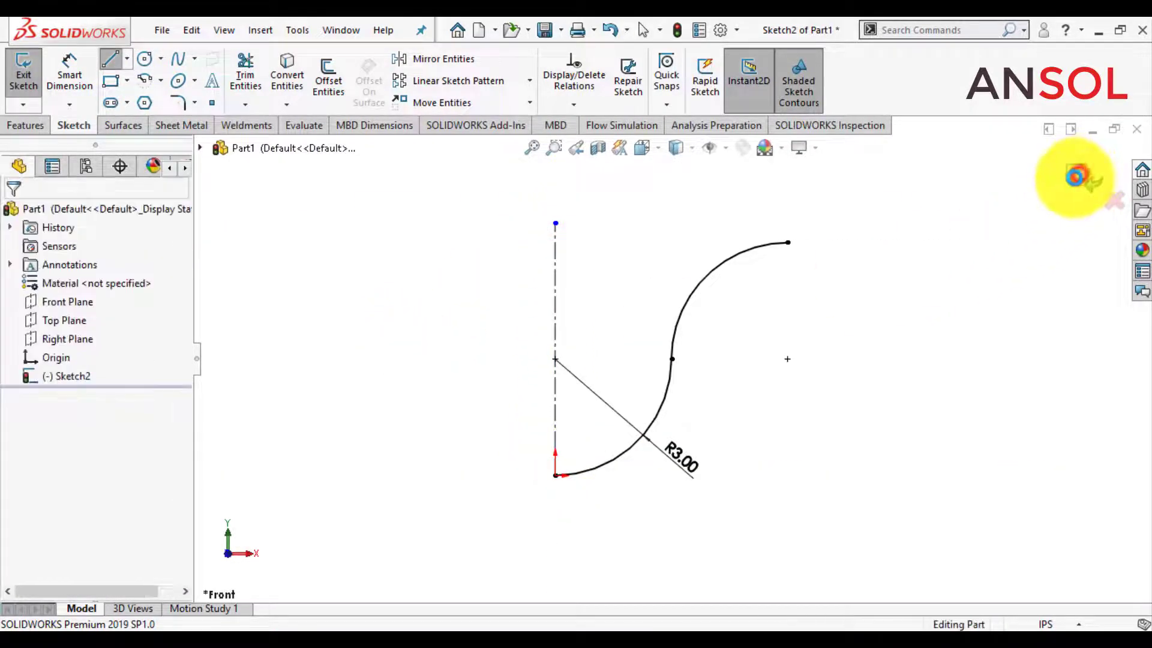
Step: Create a Revolved Surface from the S-shaped profile, turned 360° about the vertical centerline
left_click(49, 376)
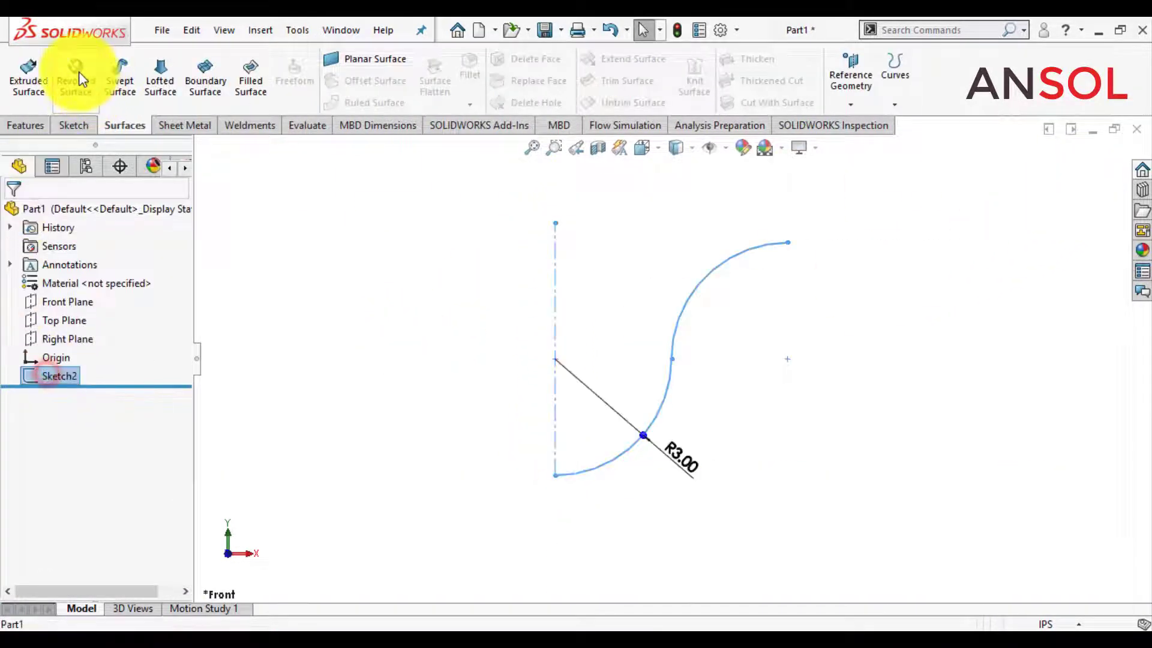
left_click(75, 77)
left_click(553, 322)
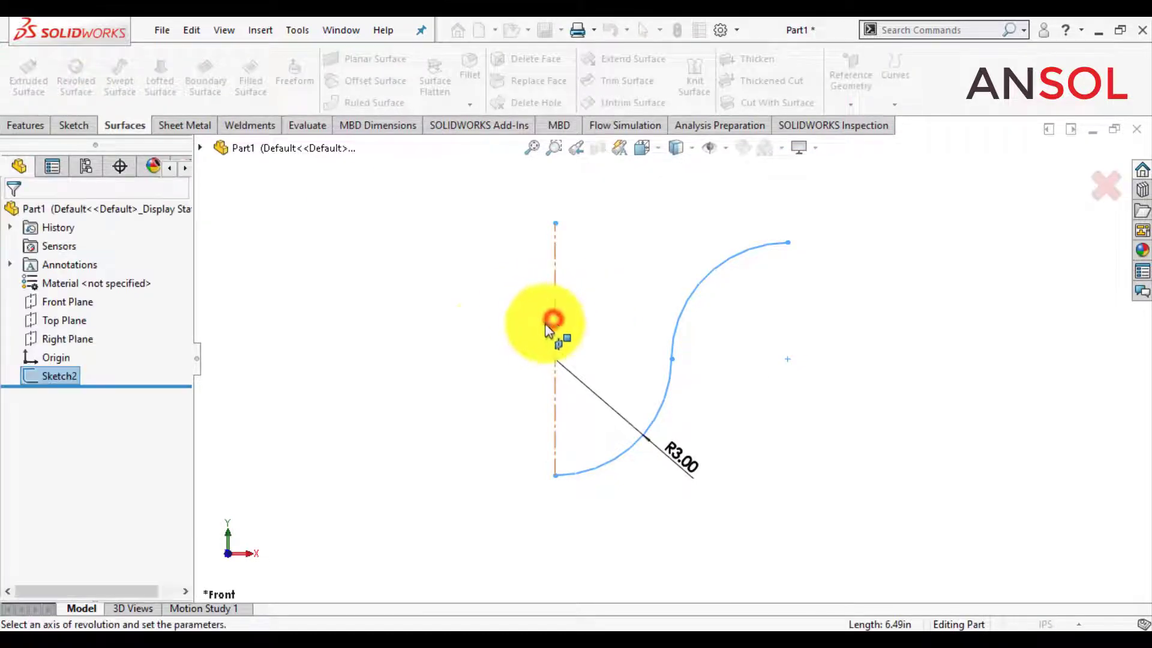
left_click(13, 213)
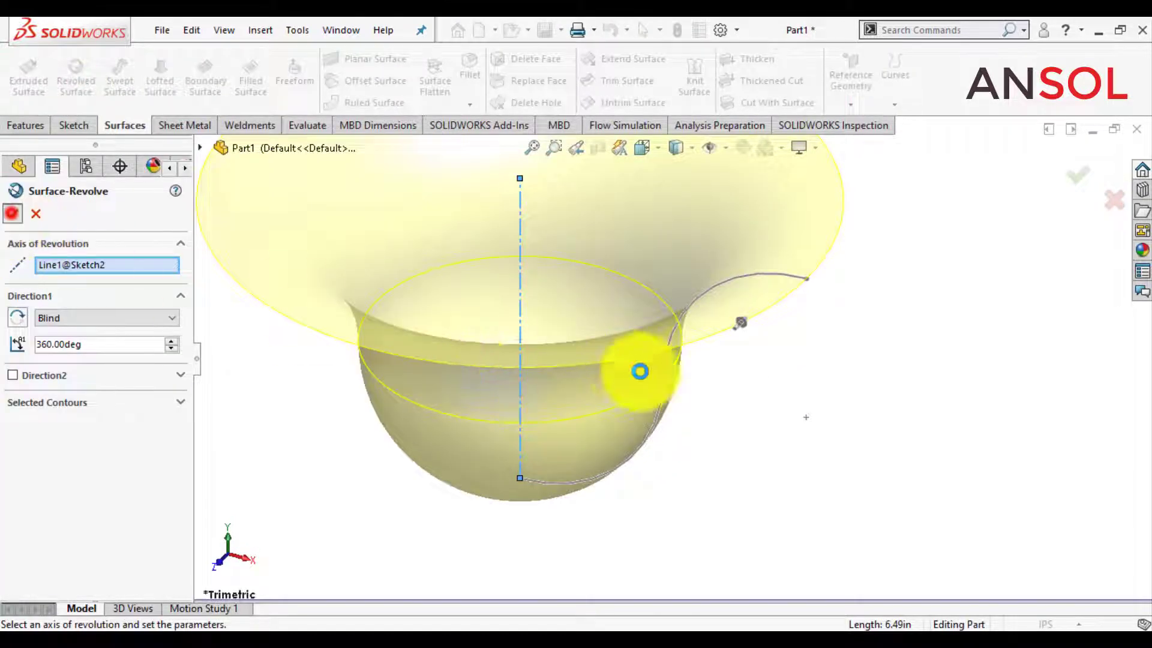
left_click(818, 437)
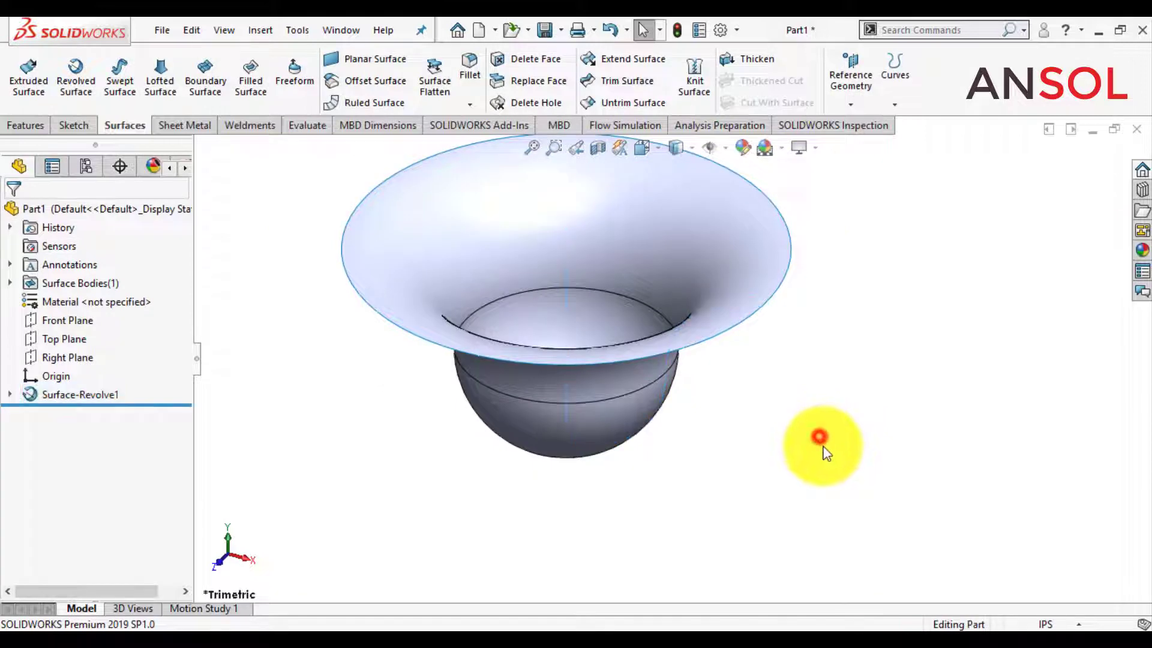
Step: Start a sketch on the Top Plane, viewed normal to it, and draw an origin-centred circle about 16.4 in in diameter
scroll(353, 281, "up", 3)
scroll(391, 249, "down", 2)
middle_click_drag(420, 264, 432, 236)
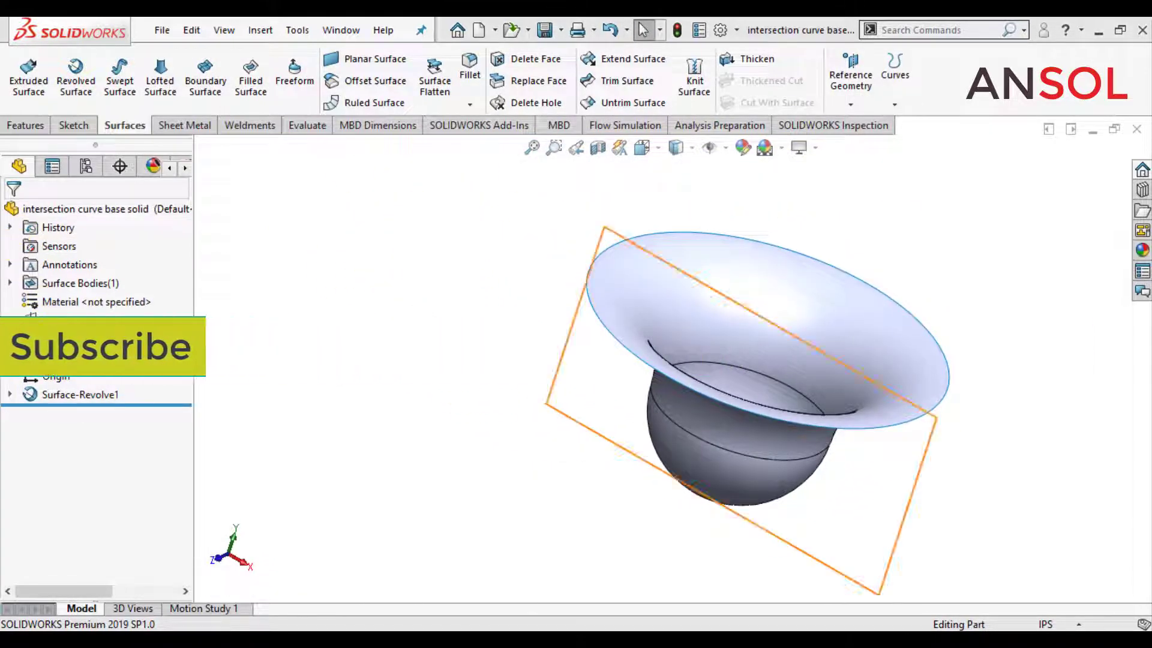
left_click(57, 338)
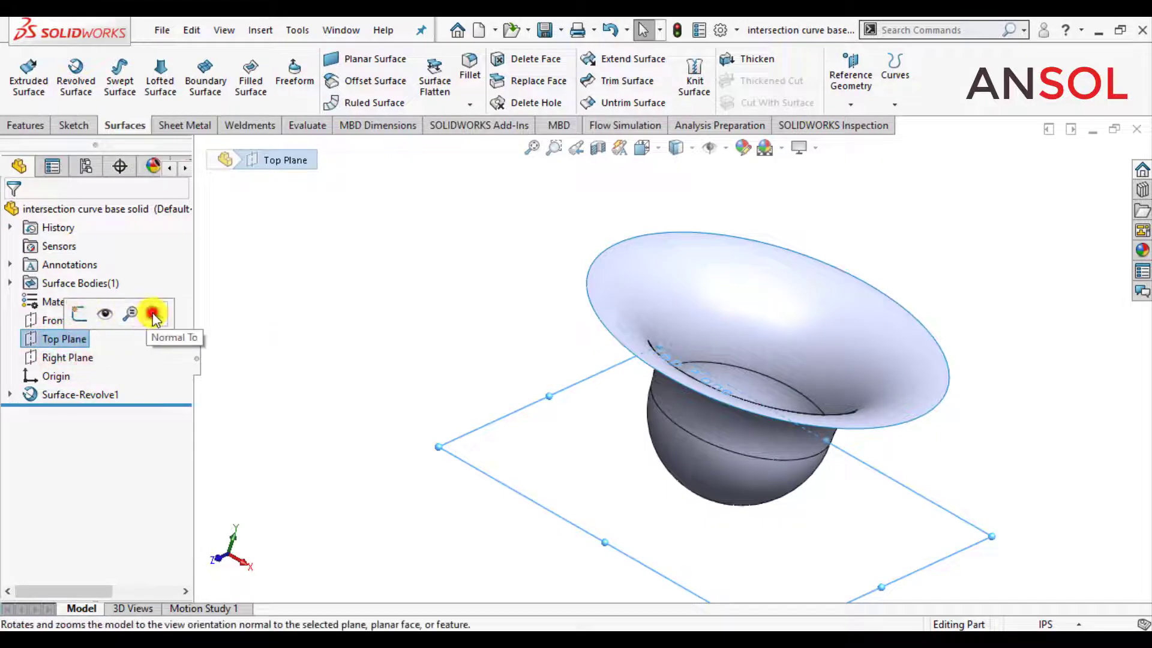
left_click(153, 313)
left_click(288, 348)
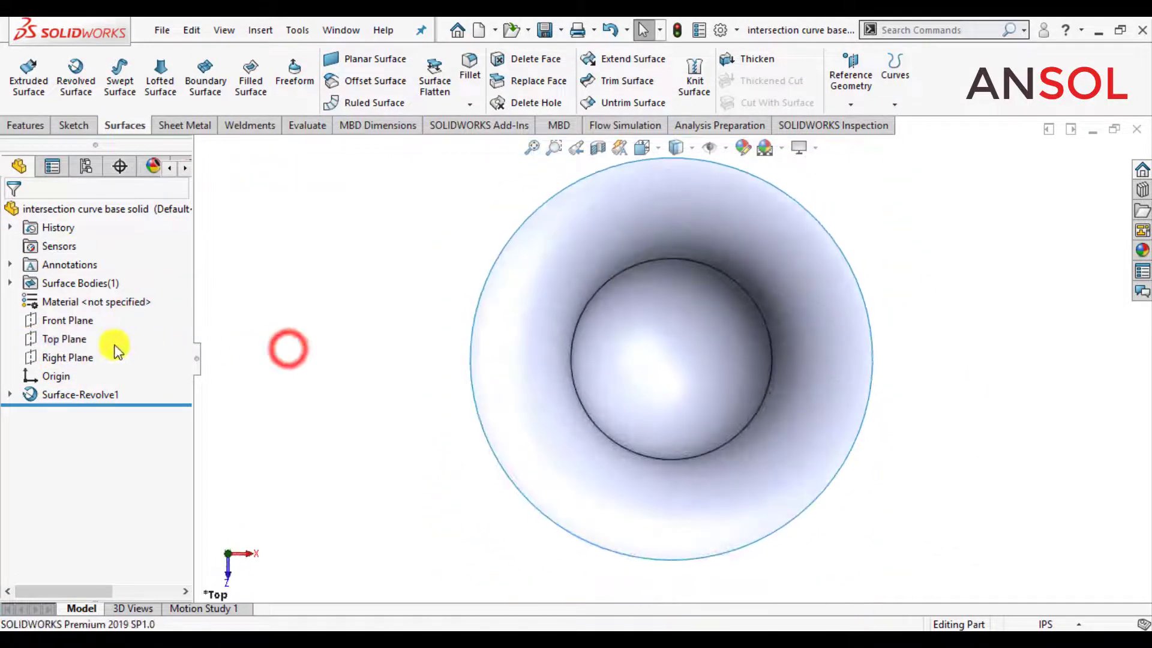
left_click(57, 338)
left_click(69, 313)
left_click(298, 307)
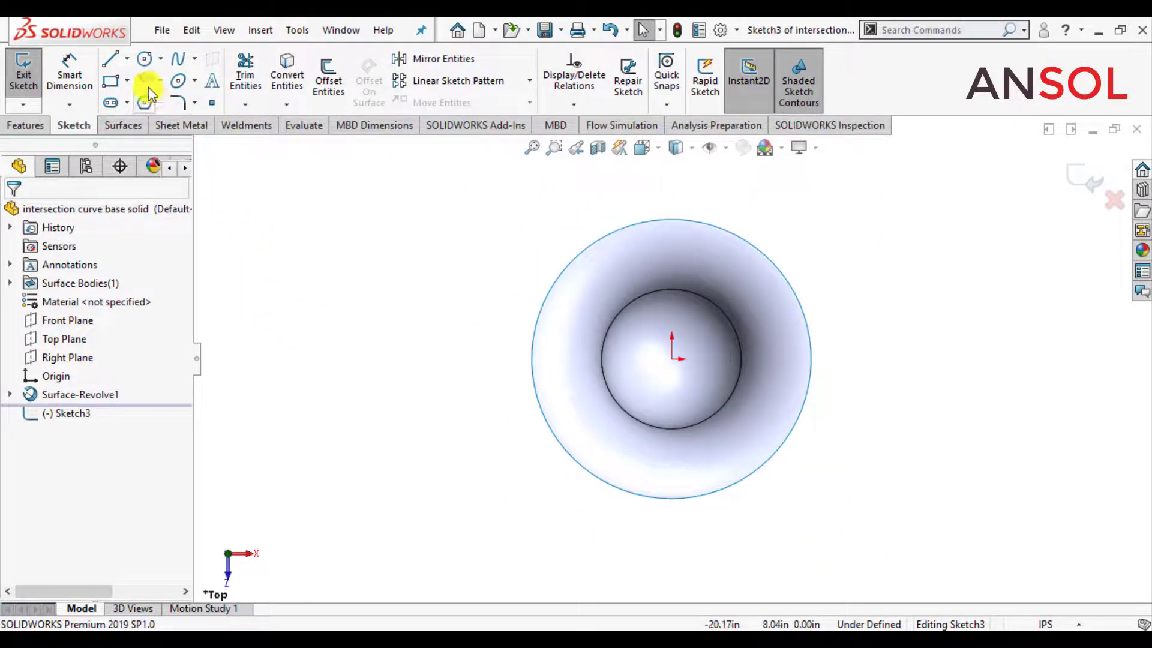
left_click(145, 59)
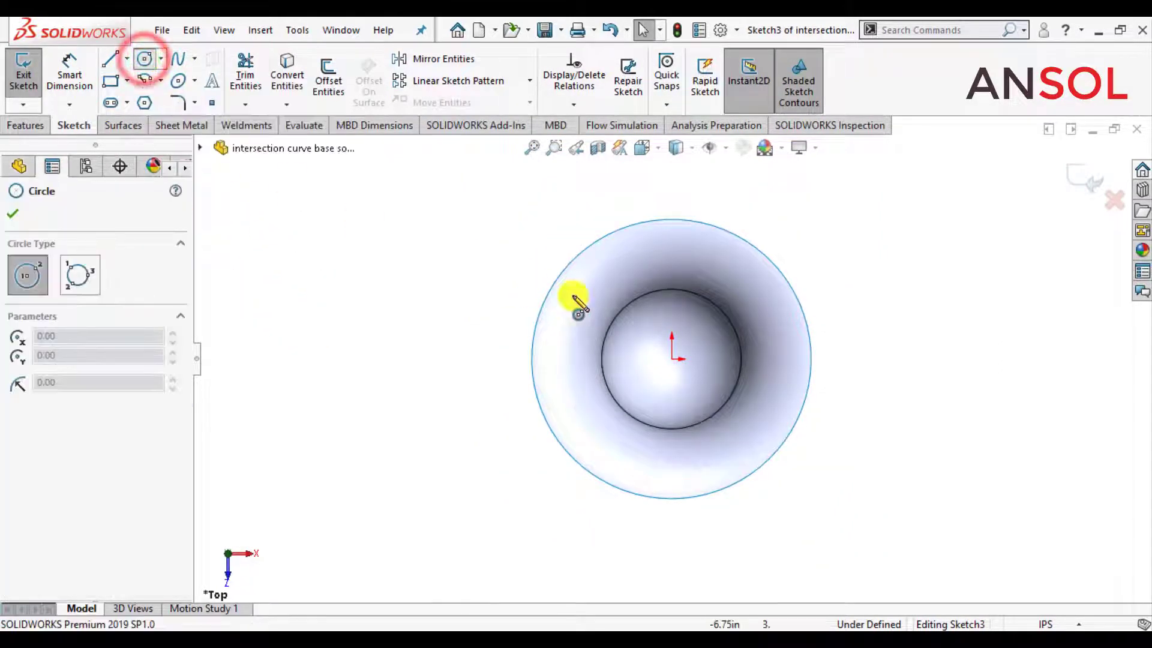
left_click(670, 358)
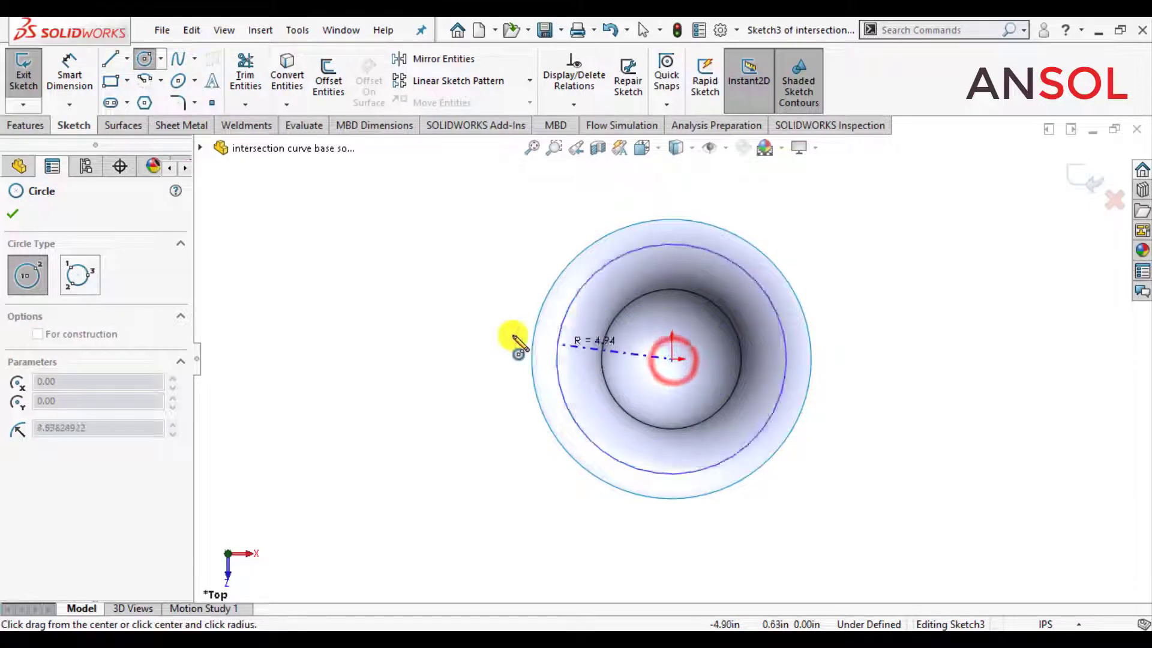
left_click(485, 323)
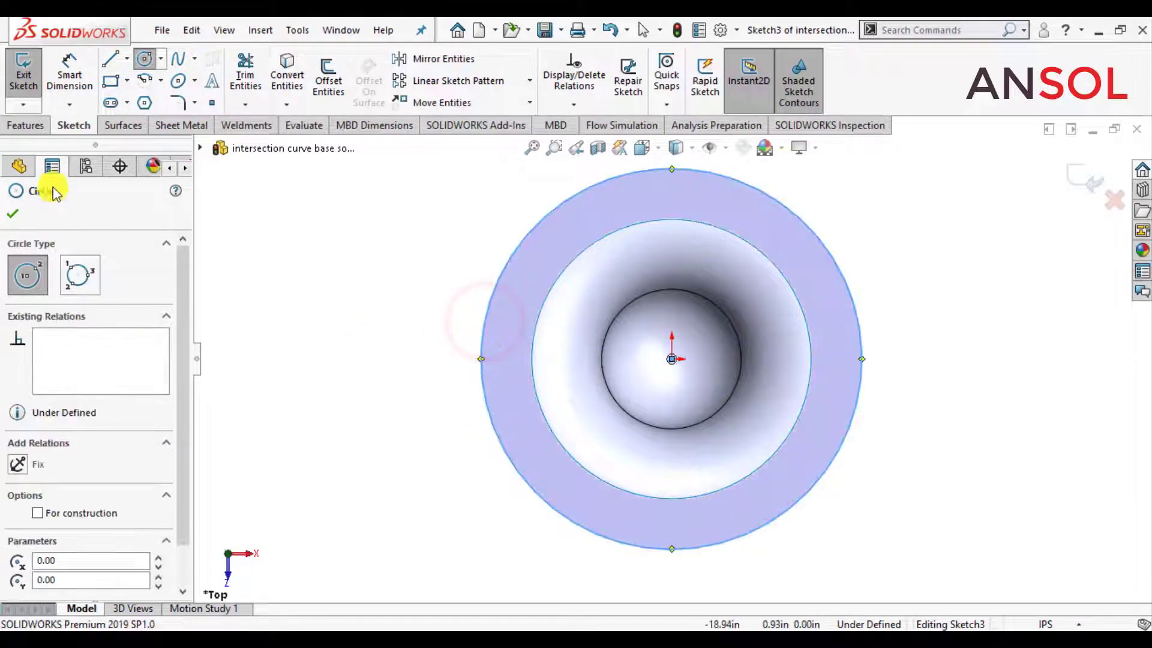
Step: Dimension the circle's diameter as 12 in and close the sketch
left_click(69, 71)
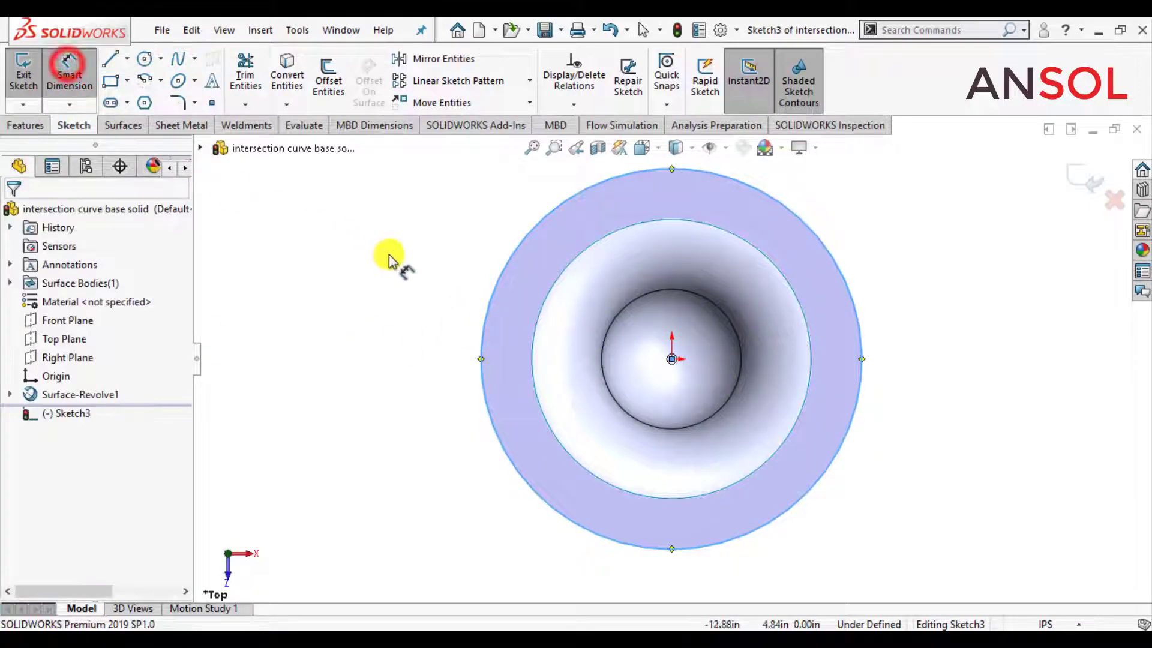
left_click(488, 308)
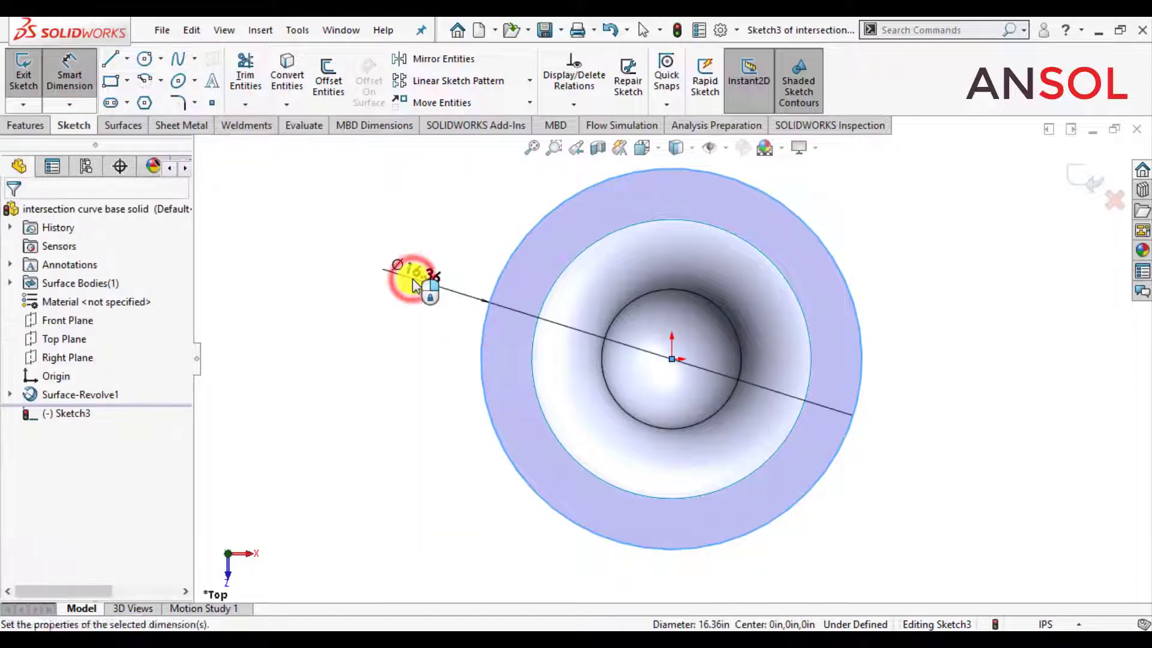
left_click(412, 283)
type("12")
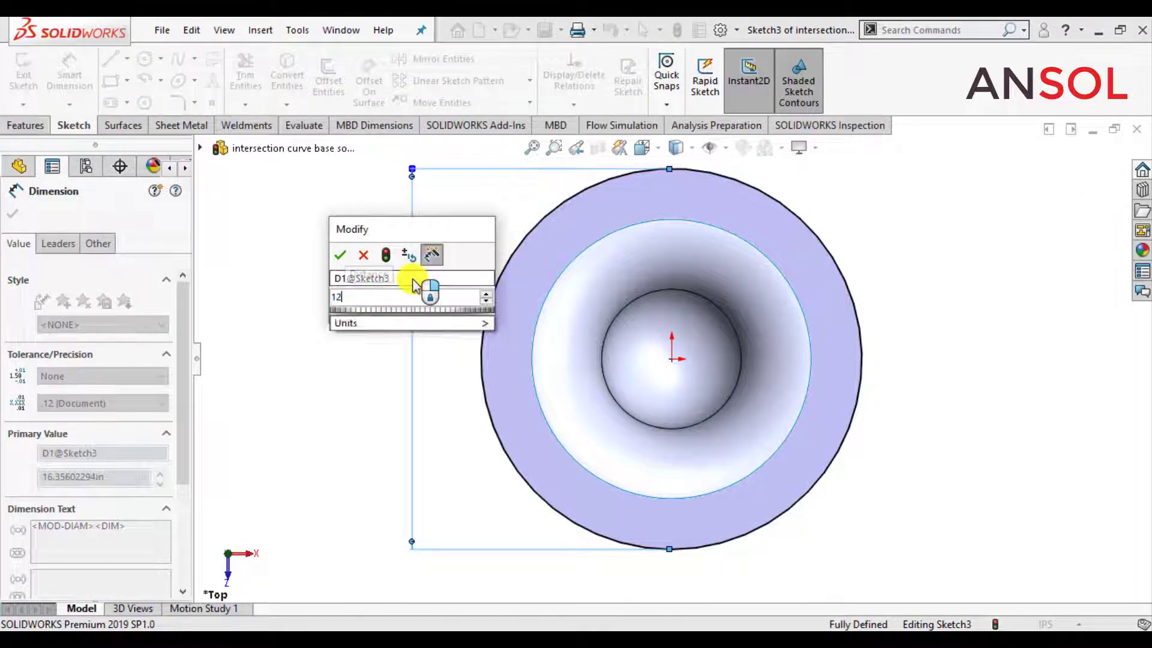
key("Return")
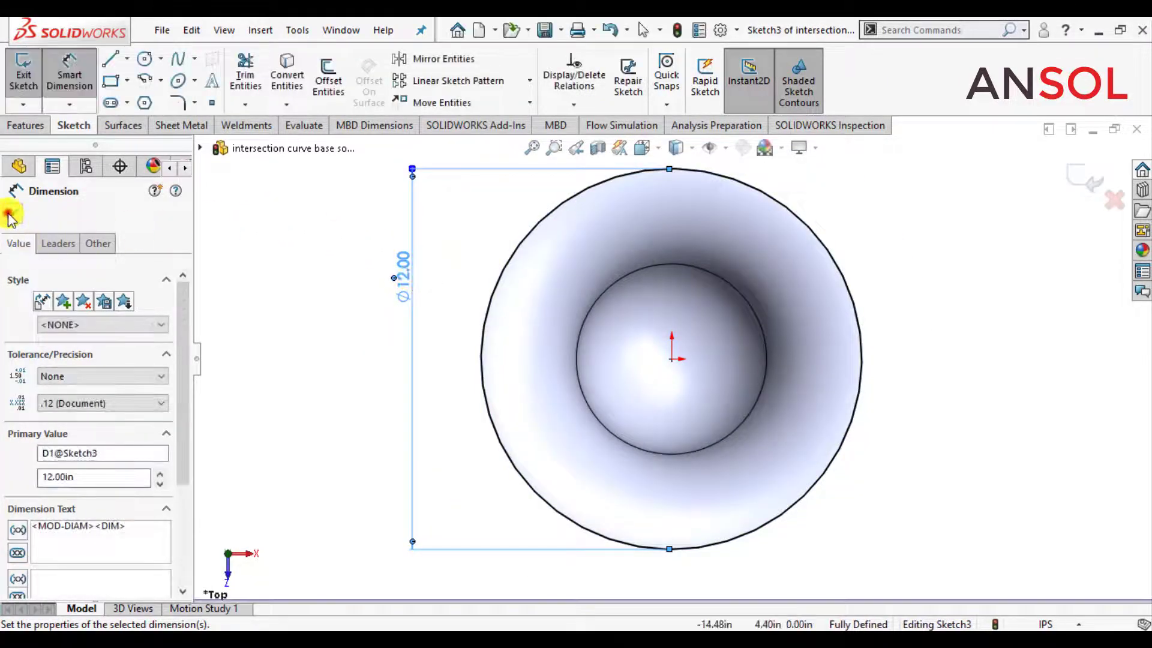
left_click(10, 213)
key("f")
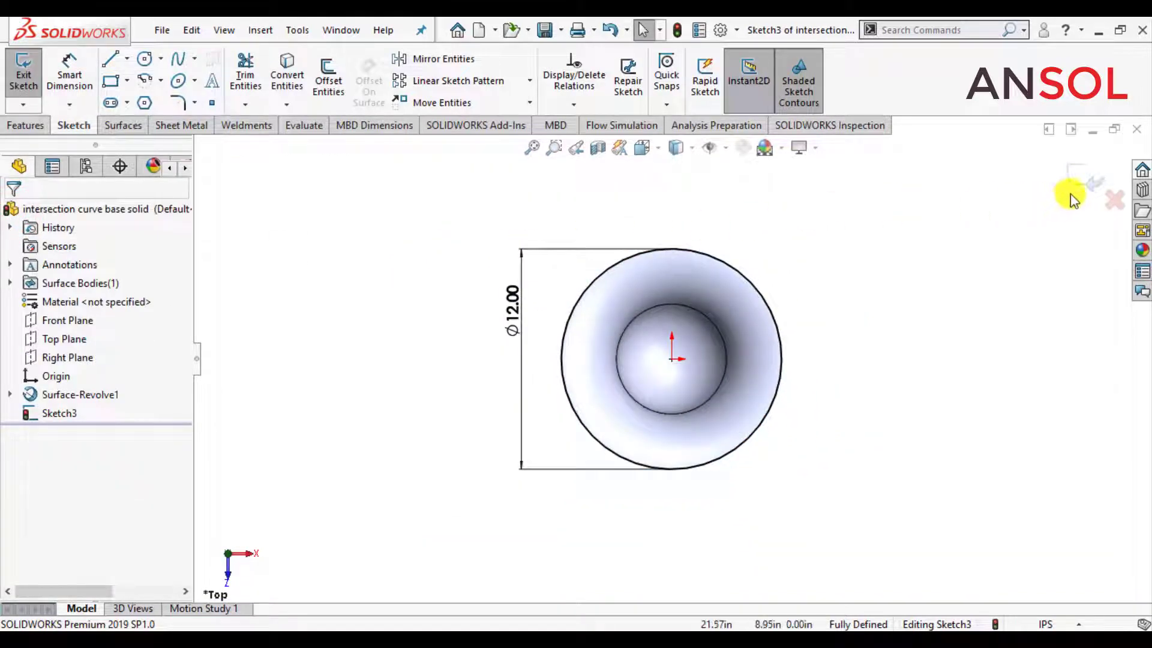
left_click(1088, 180)
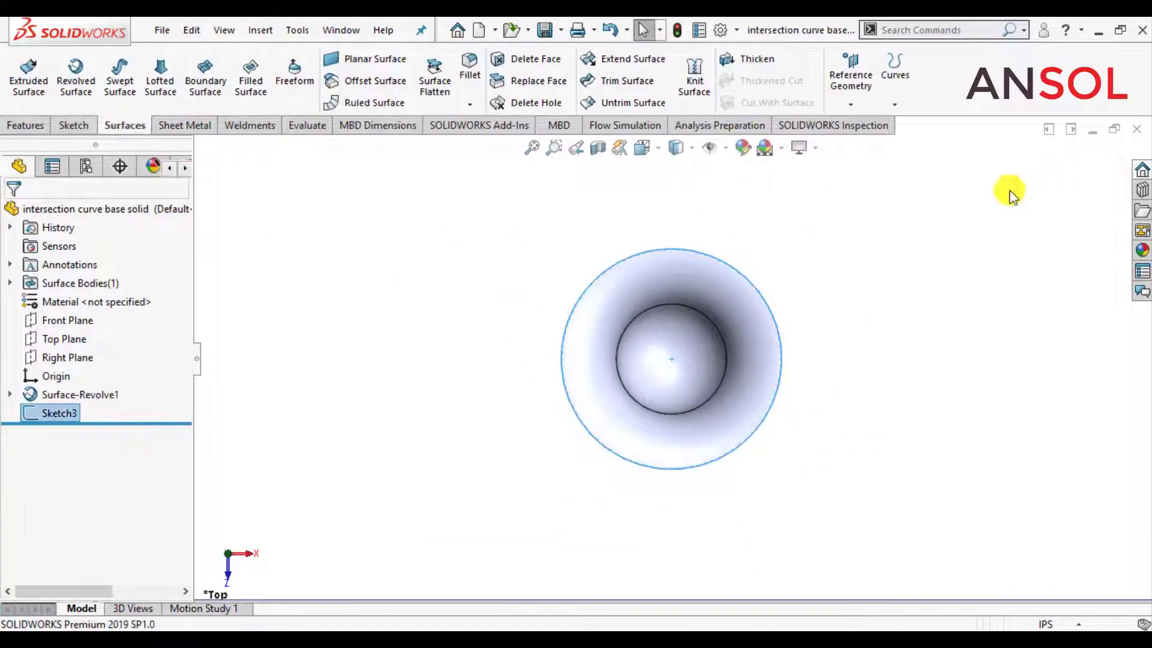
Step: Start a Helix/Spiral on the 12 in circle, defined by Height and Pitch, with 6 in height and 0.4 in constant pitch
left_click(891, 108)
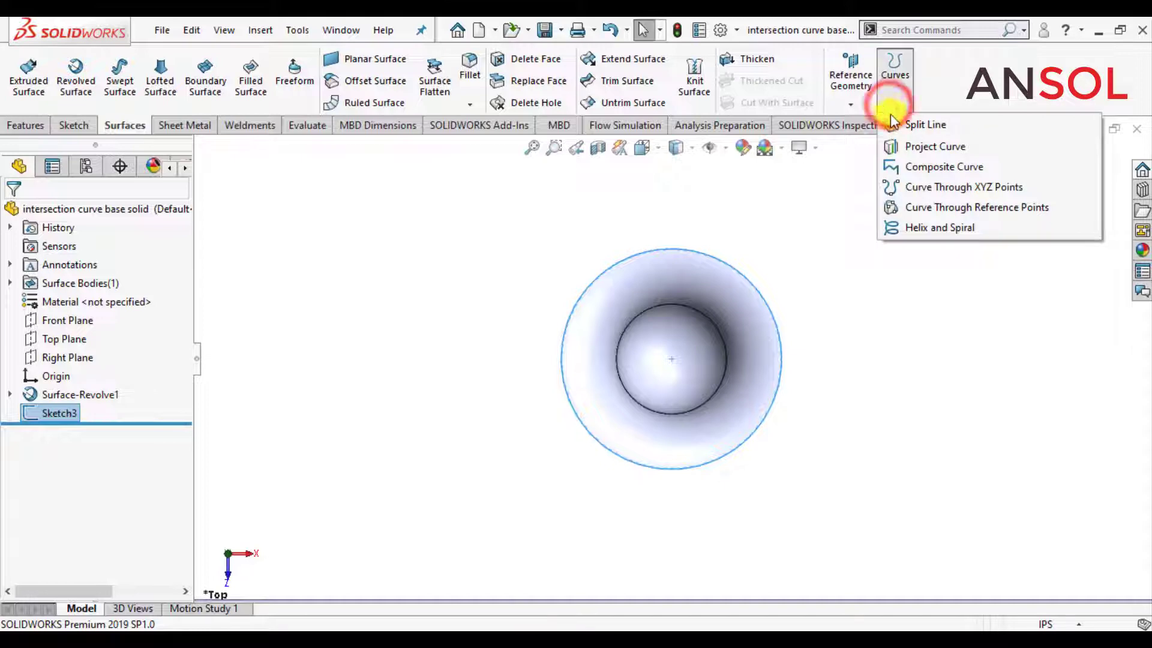
left_click(903, 226)
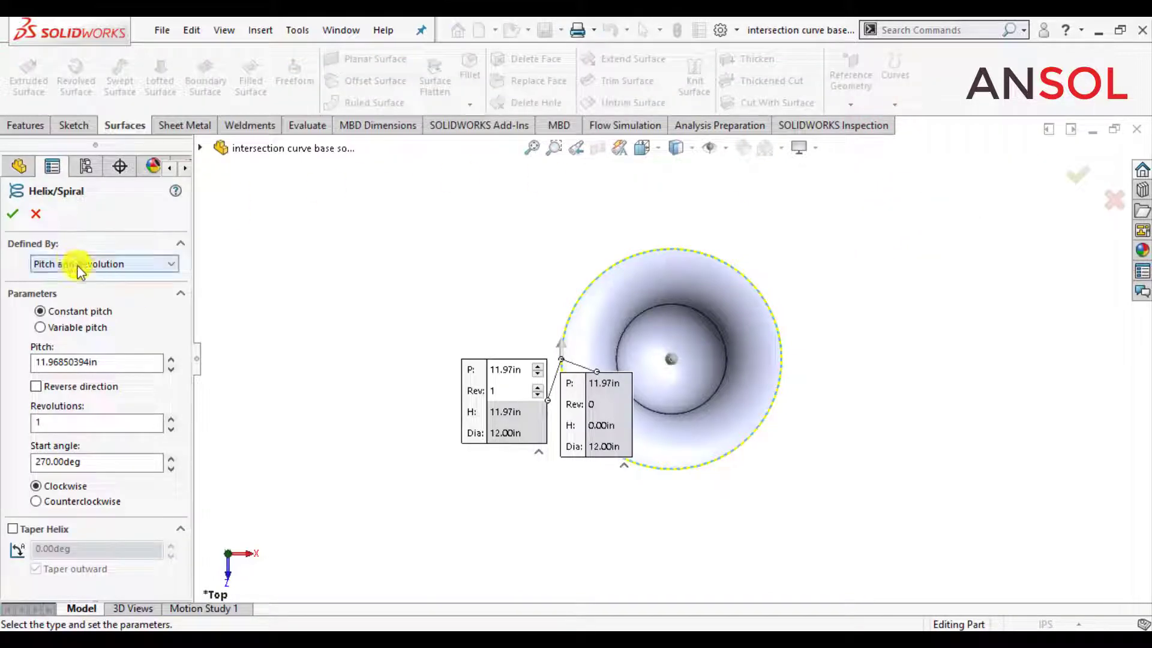
left_click(80, 302)
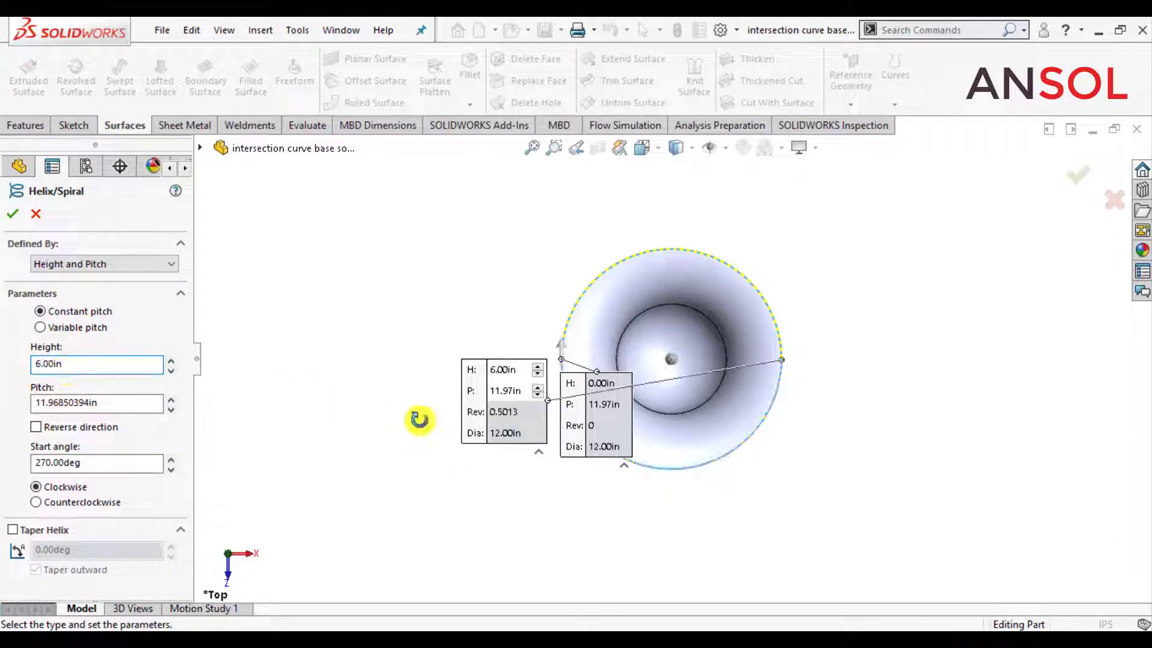
middle_click_drag(419, 419, 399, 325)
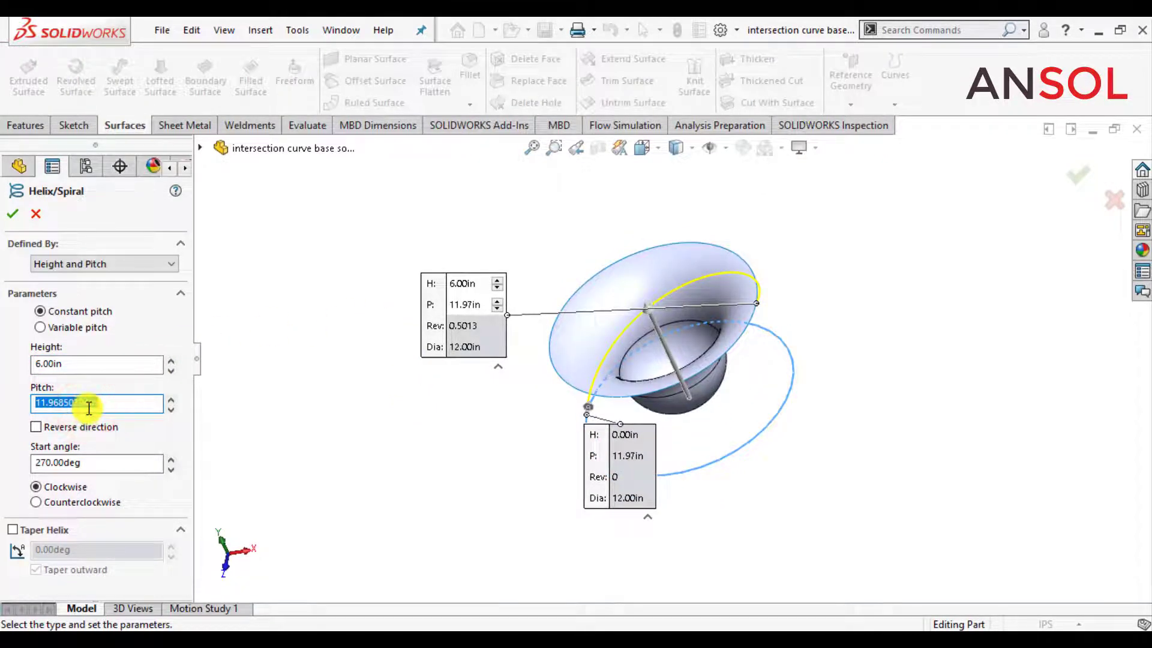
key("Return")
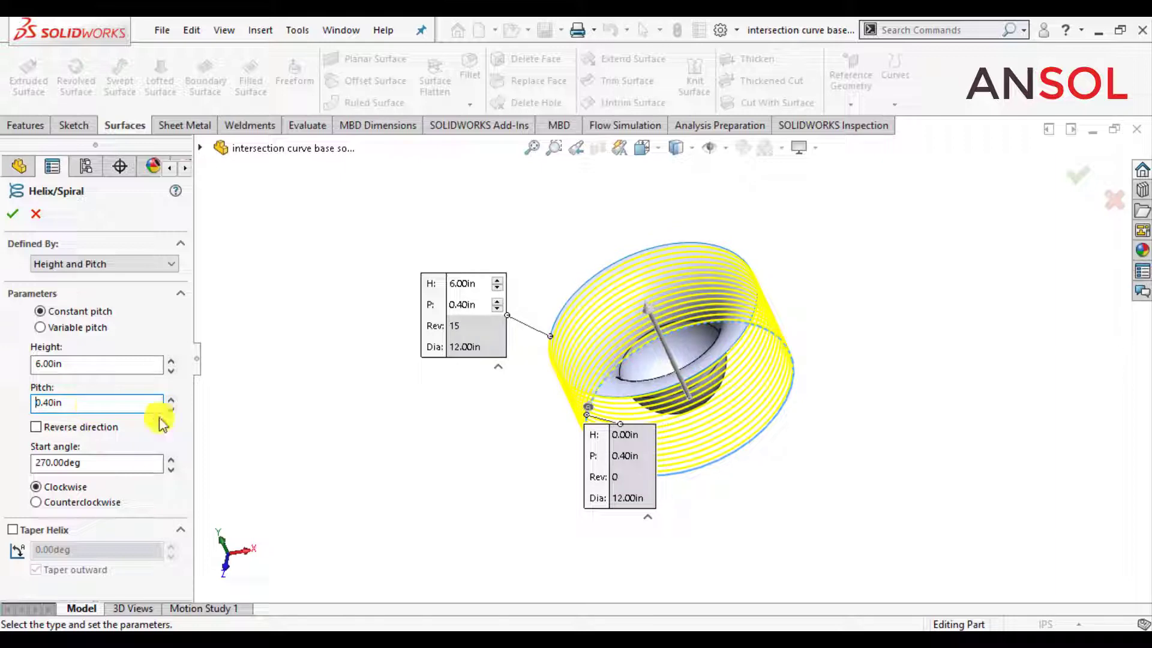
middle_click_drag(392, 445, 374, 362)
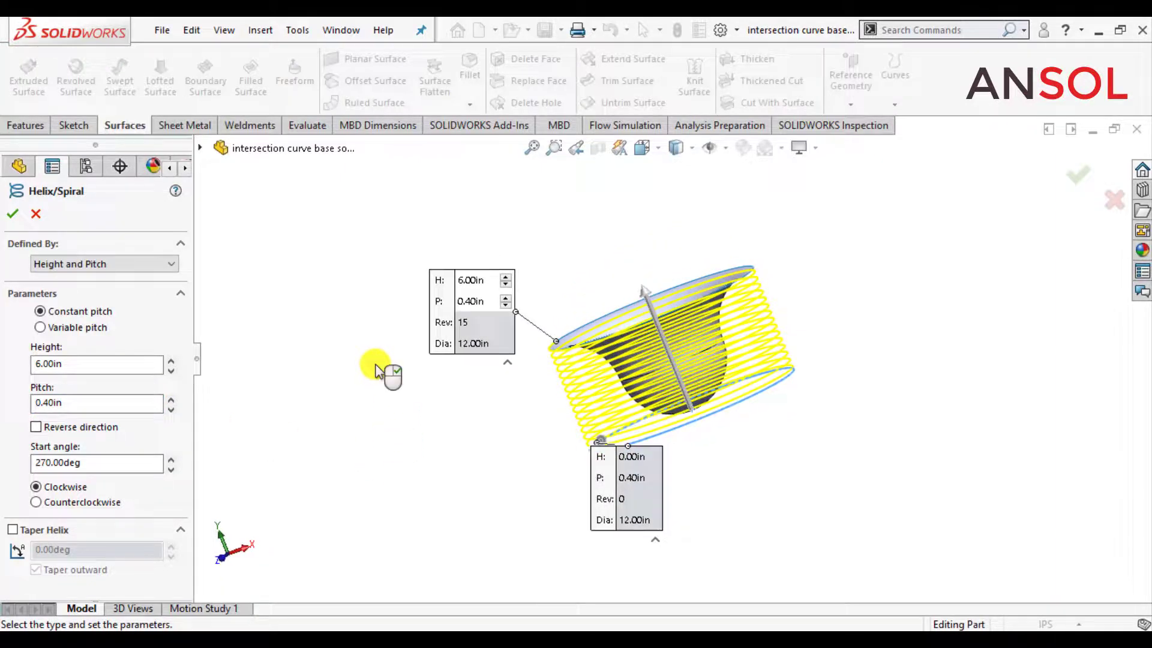
Step: Set the helix's start angle to 0° and accept the clockwise helix
left_click(93, 465)
type("0")
key("Return")
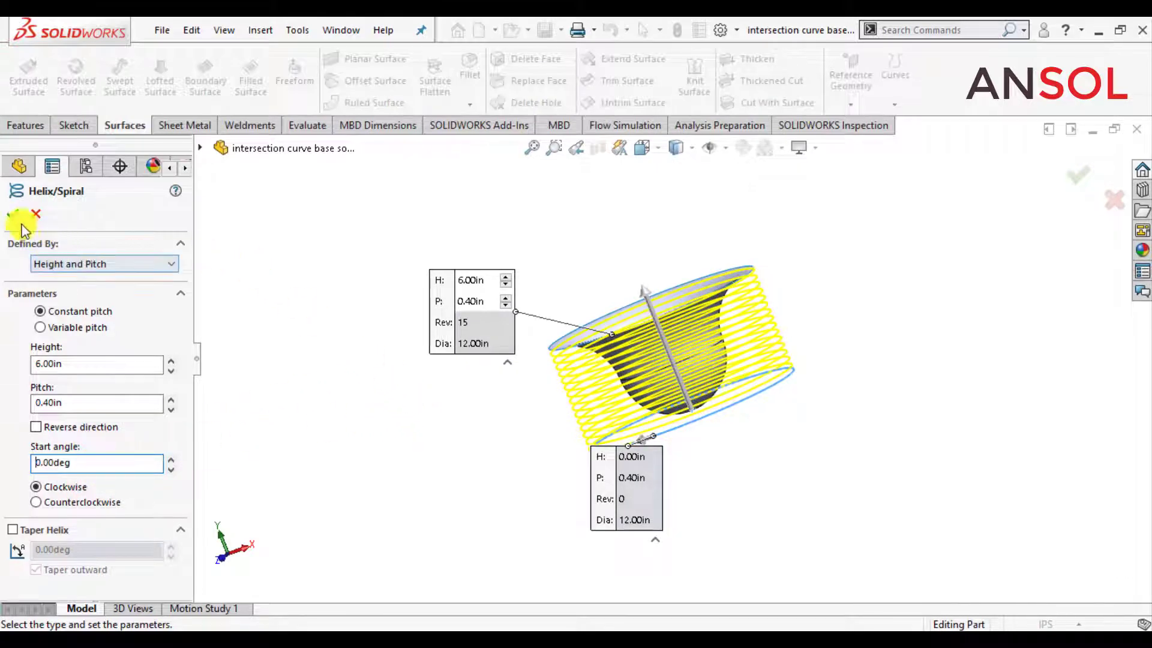
middle_click_drag(586, 235, 806, 365)
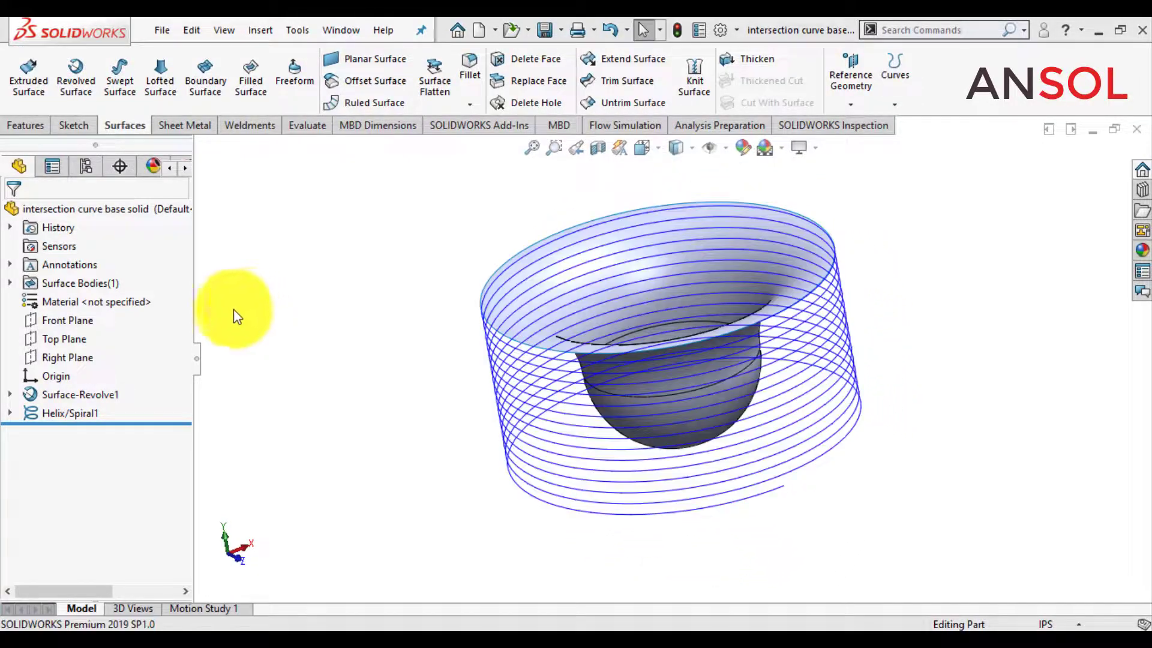
Step: Sketch a vertical line about 6 in long on the Top Plane, from the origin to the helix's outer circle, and close the sketch
left_click(48, 339)
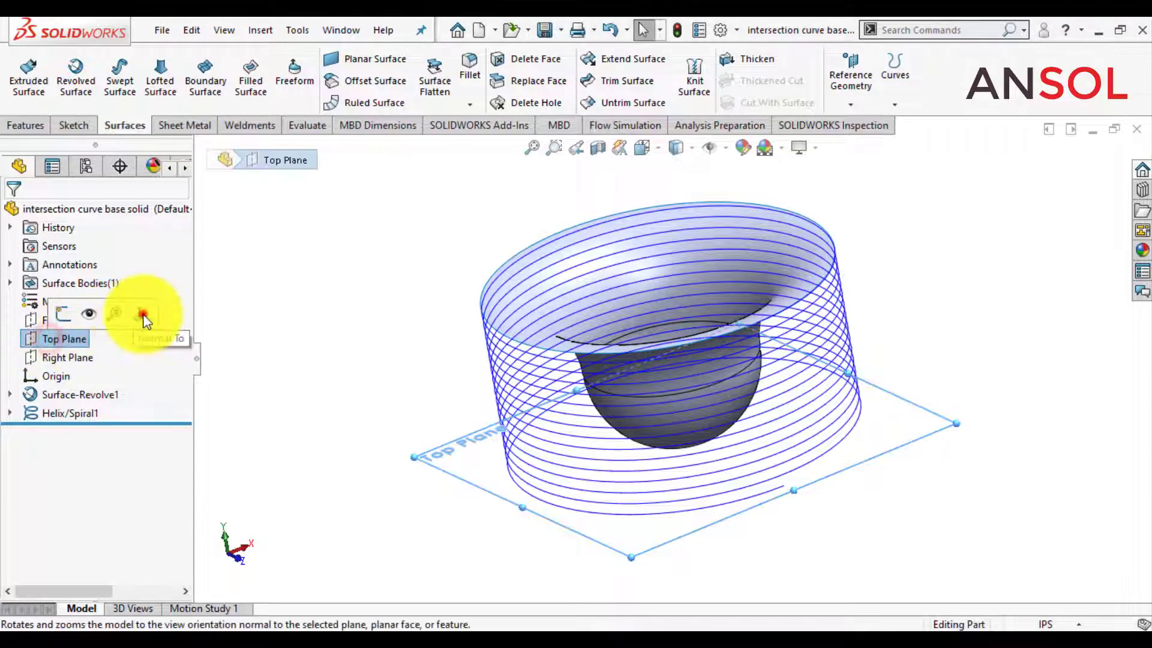
left_click(143, 315)
left_click(263, 373)
left_click(71, 340)
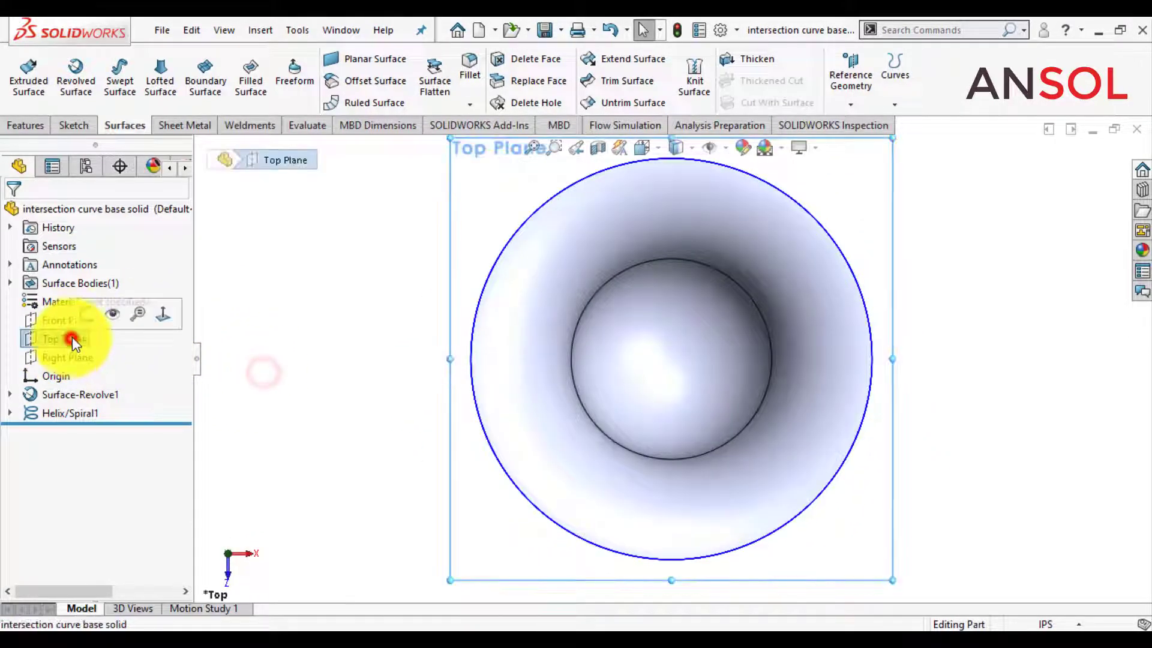
left_click(86, 315)
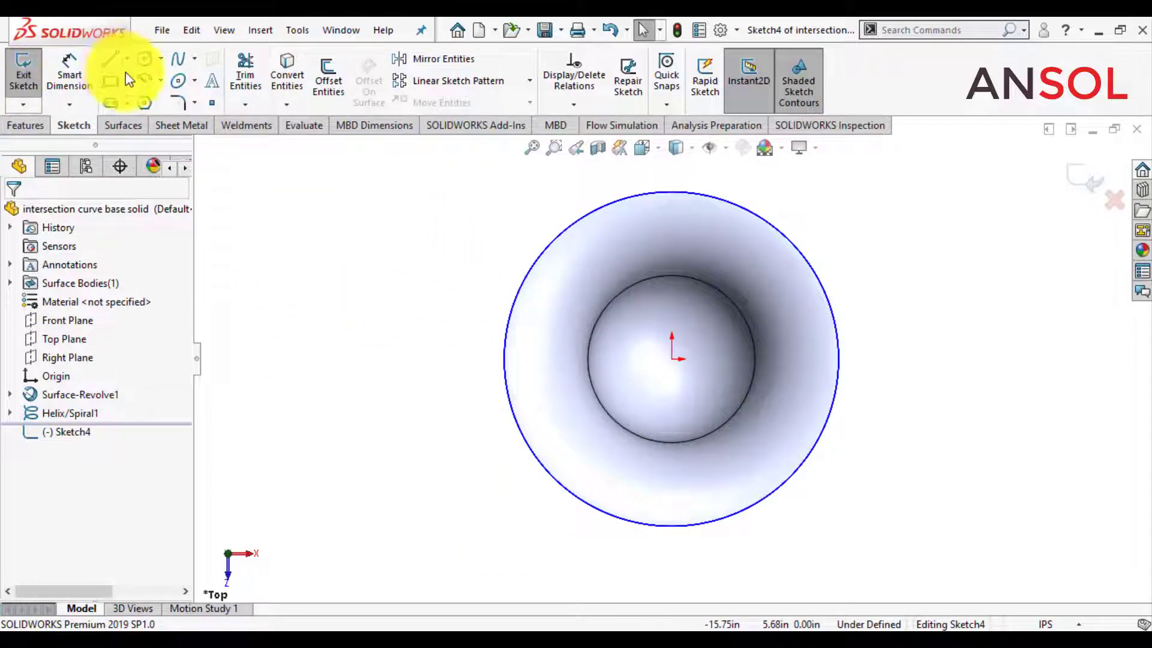
left_click(108, 60)
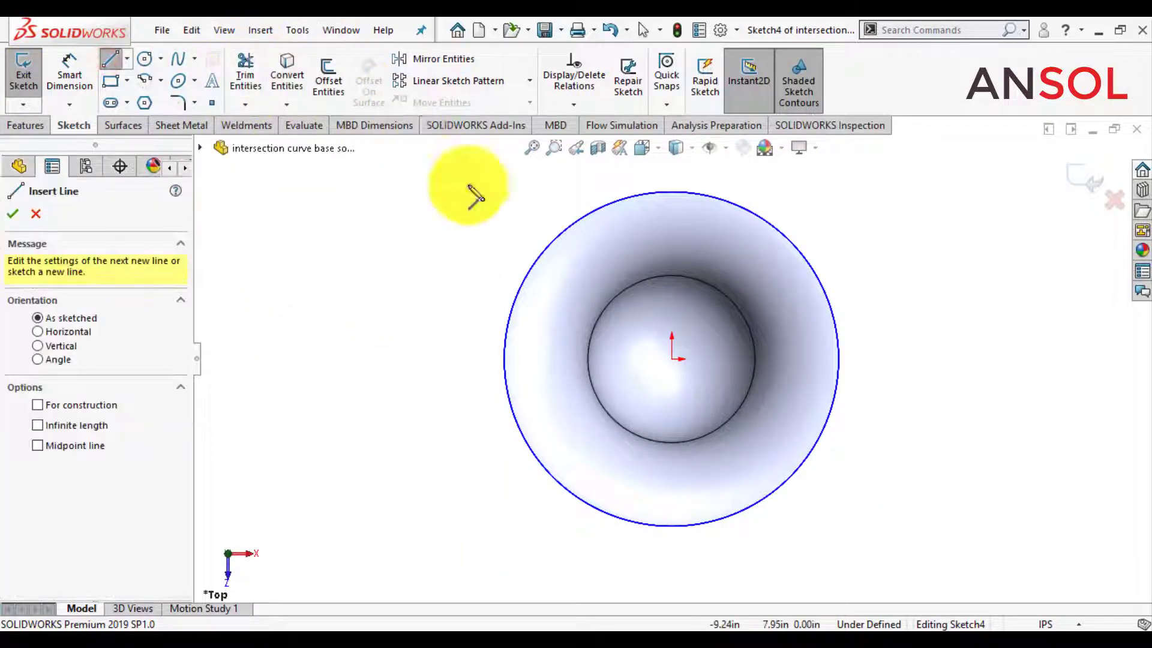
left_click(672, 359)
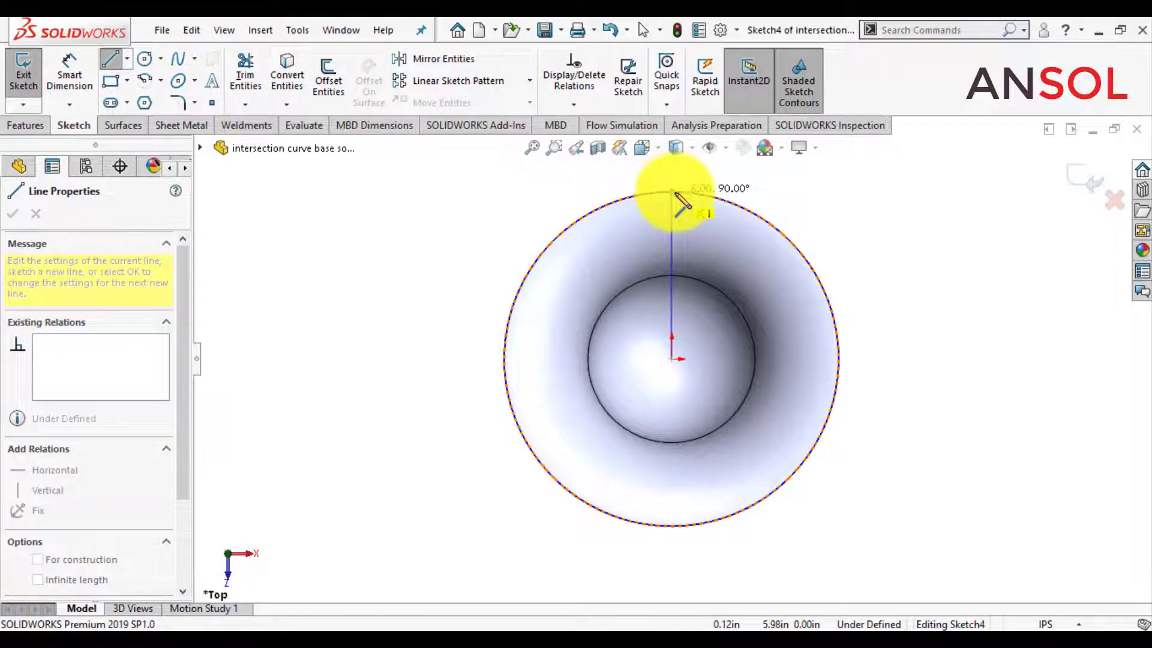
left_click(673, 192)
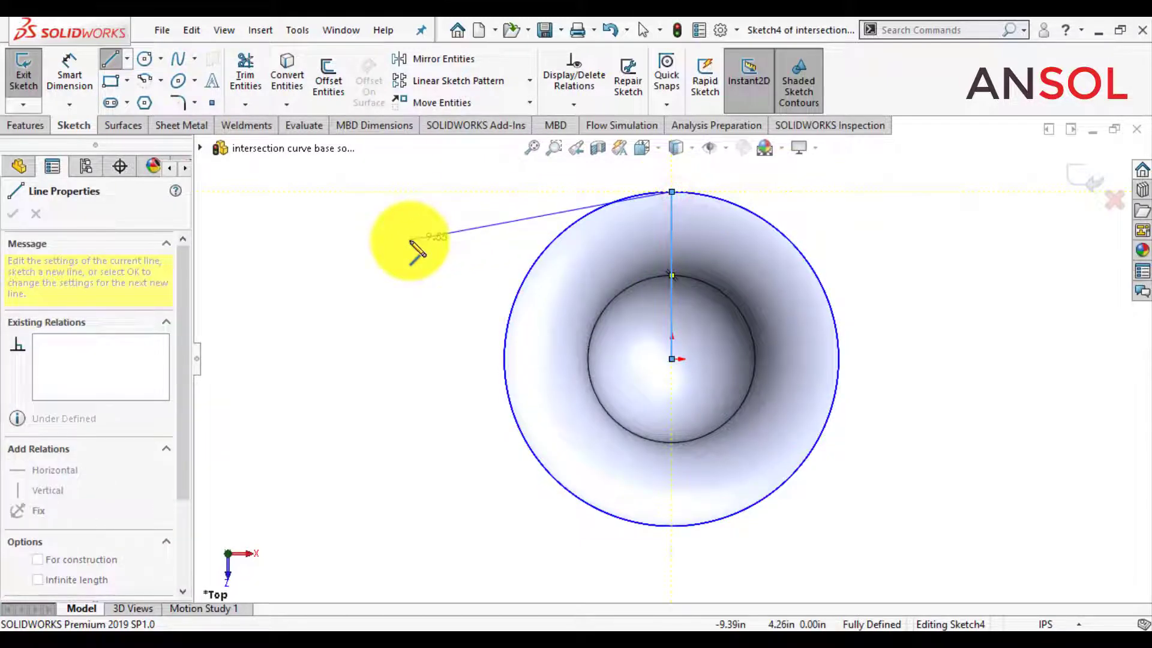
key("Escape")
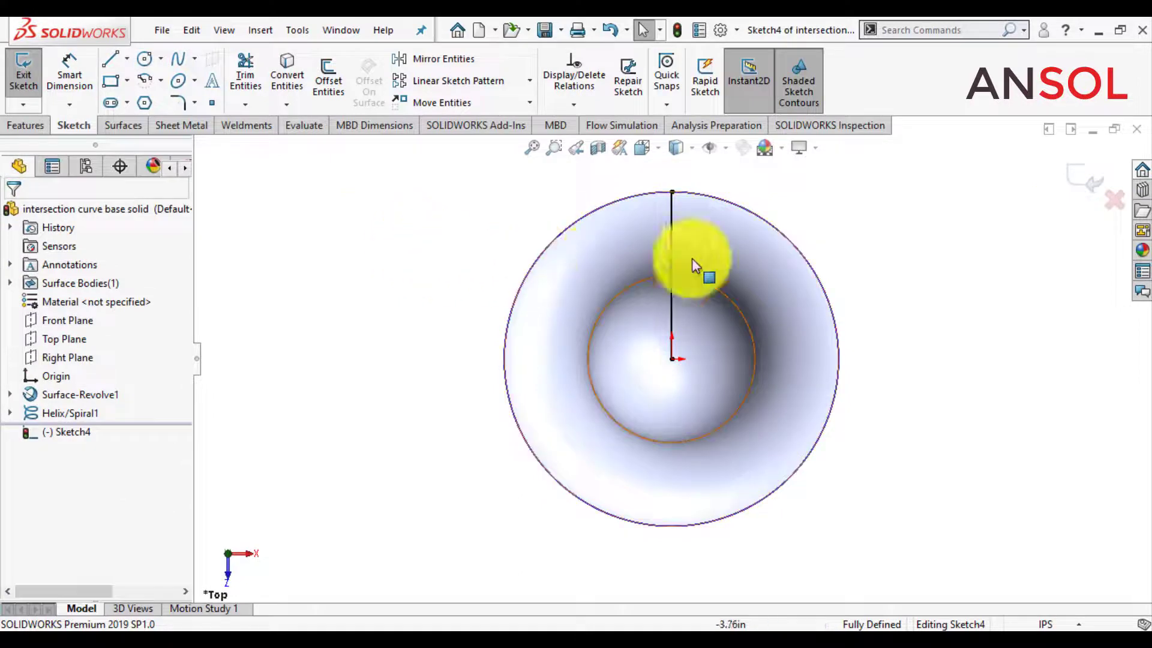
left_click(1075, 179)
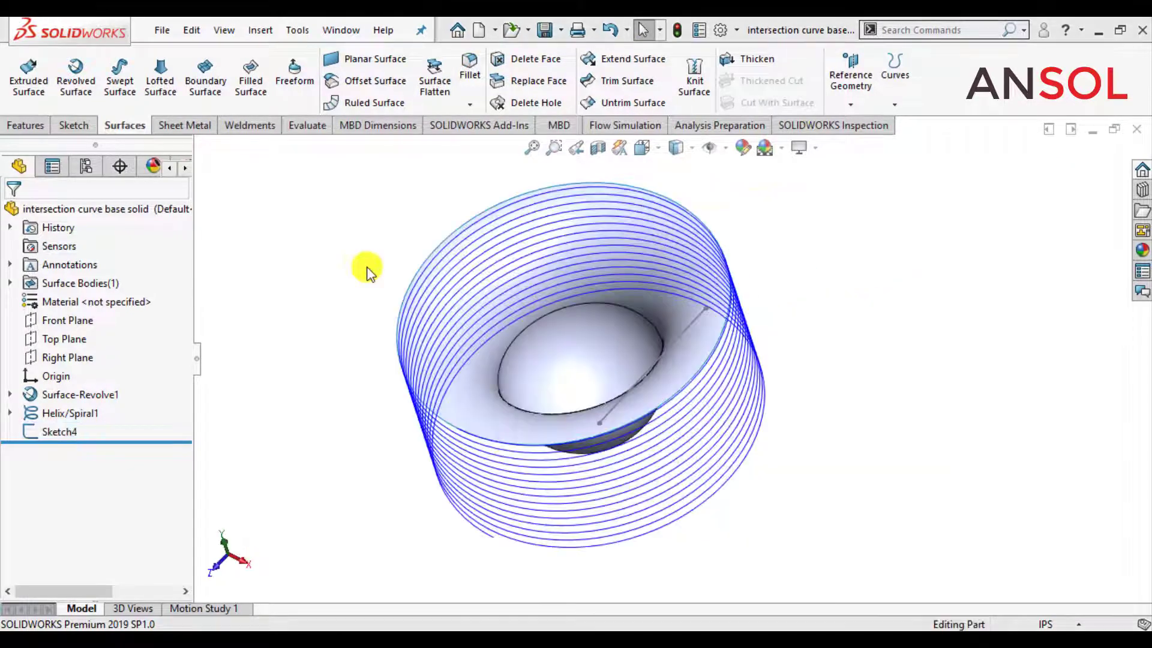
Step: Create a Swept Surface using the straight line sketch as the profile and the helix as the path
left_click(118, 71)
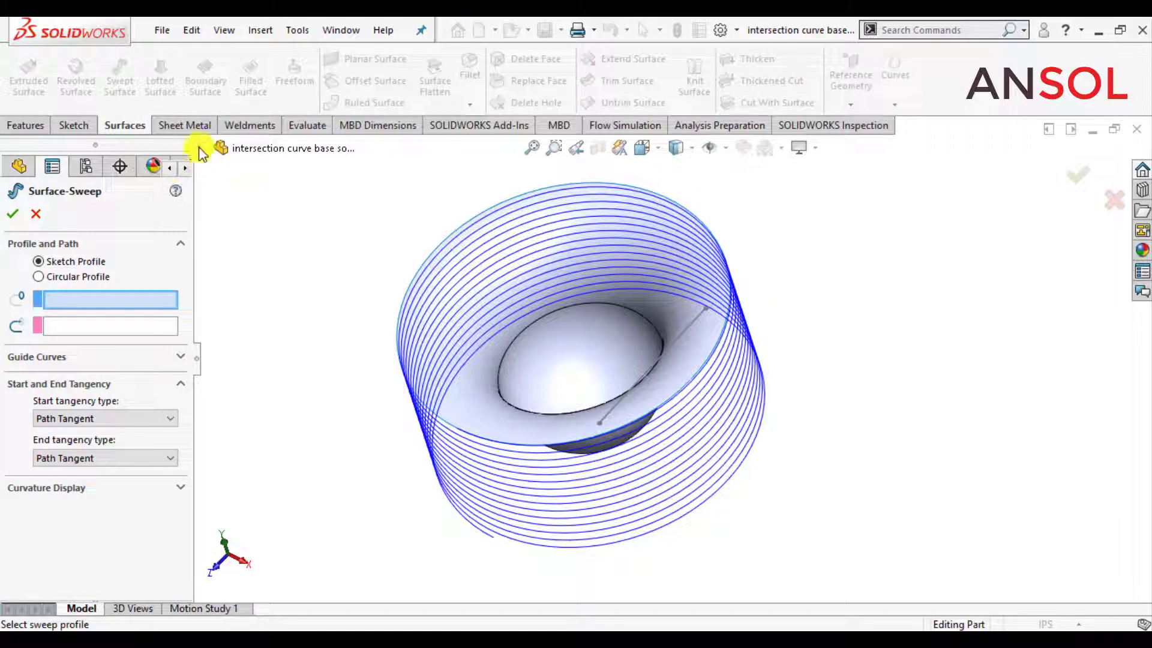
left_click(197, 149)
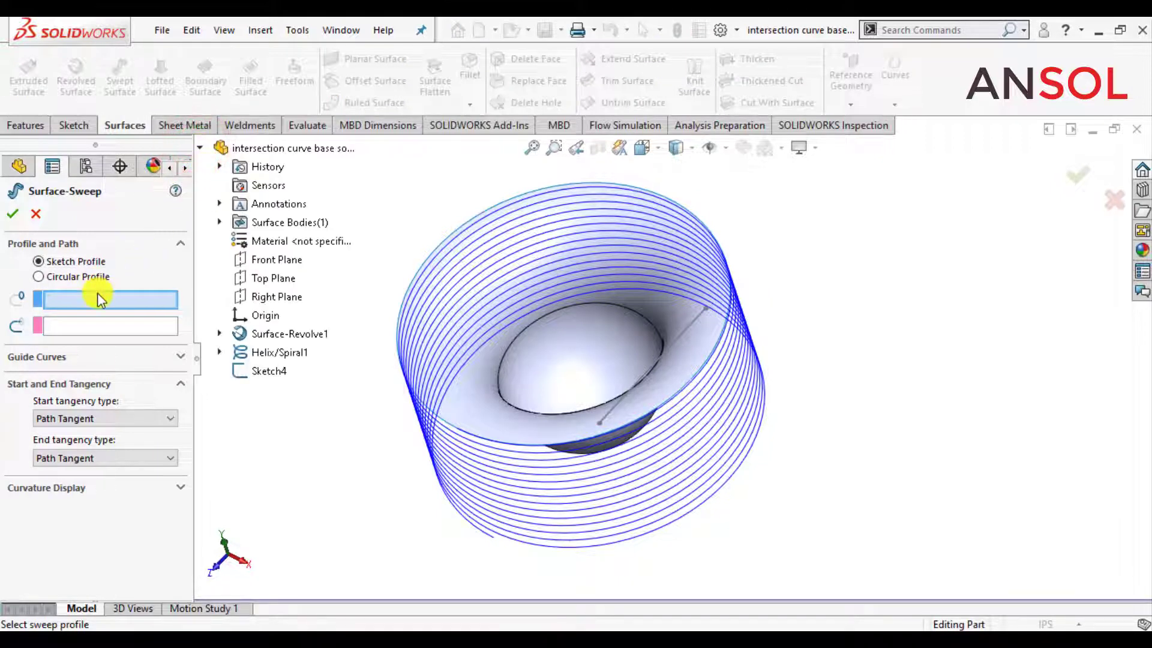
left_click(262, 372)
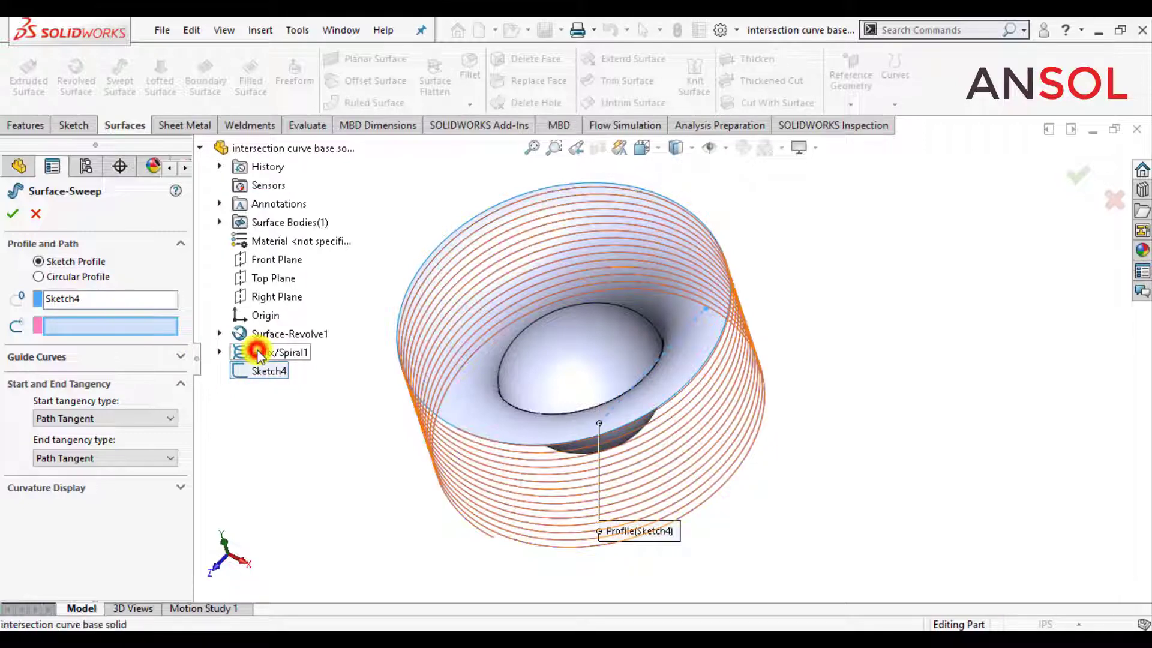
left_click(633, 300)
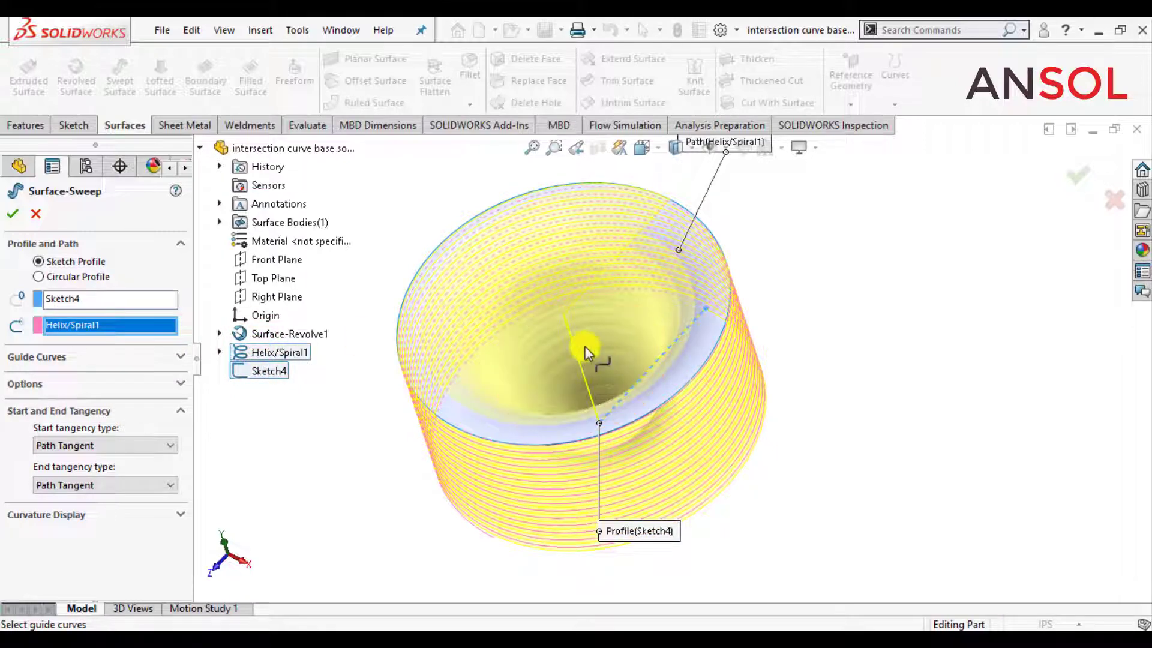
middle_click_drag(585, 354, 623, 262)
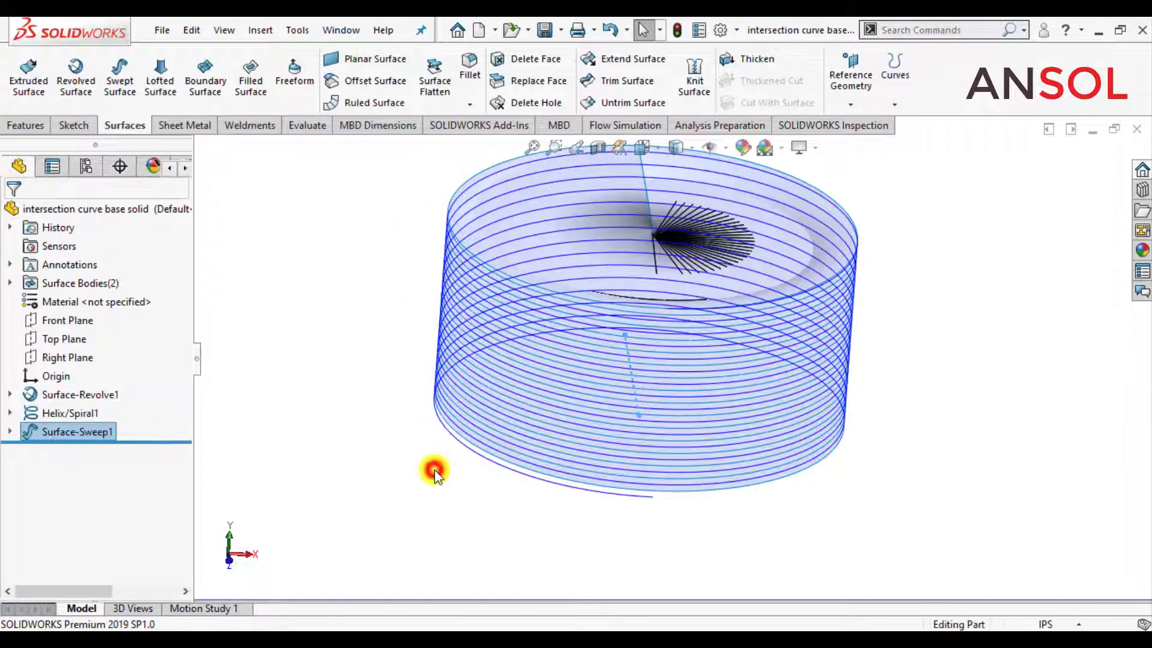
left_click(434, 473)
middle_click_drag(441, 346, 488, 308)
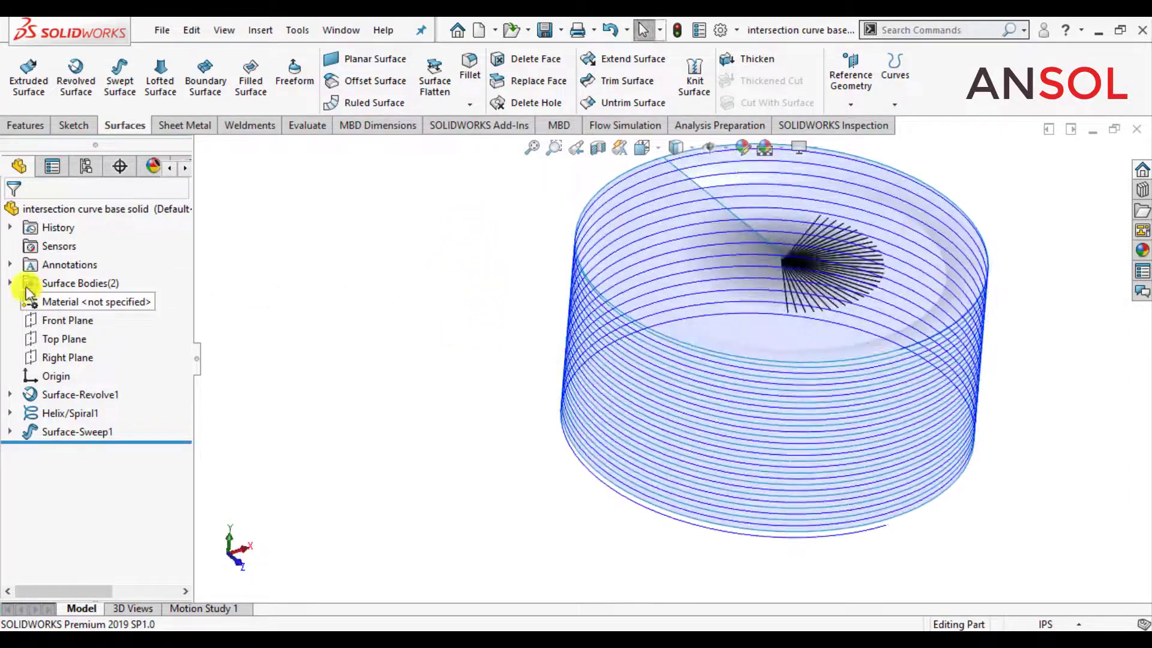
Step: Temporarily hide the revolved surface body to inspect the swept surface alone, and show it again
left_click(10, 281)
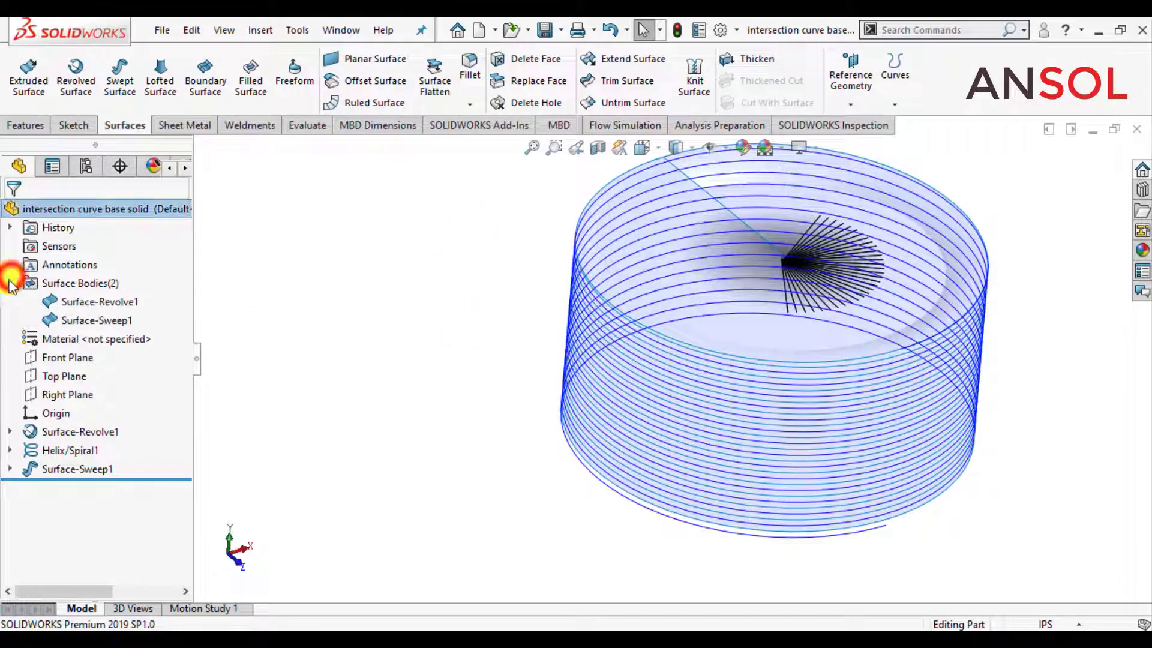
left_click(68, 303)
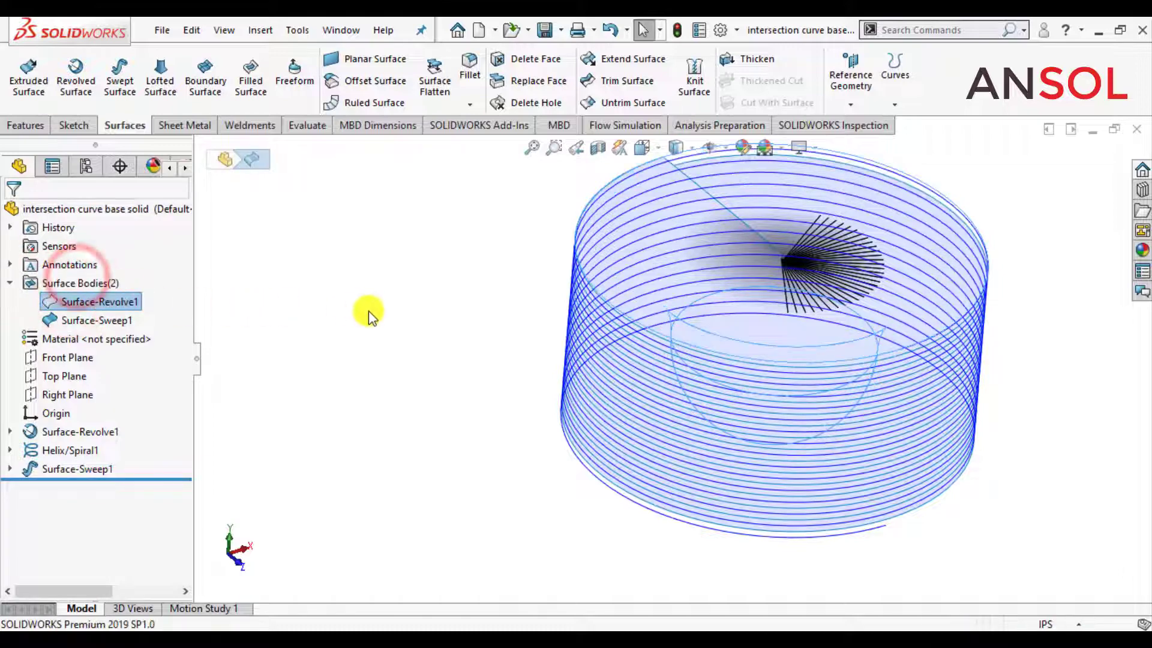
middle_click_drag(368, 311, 458, 426)
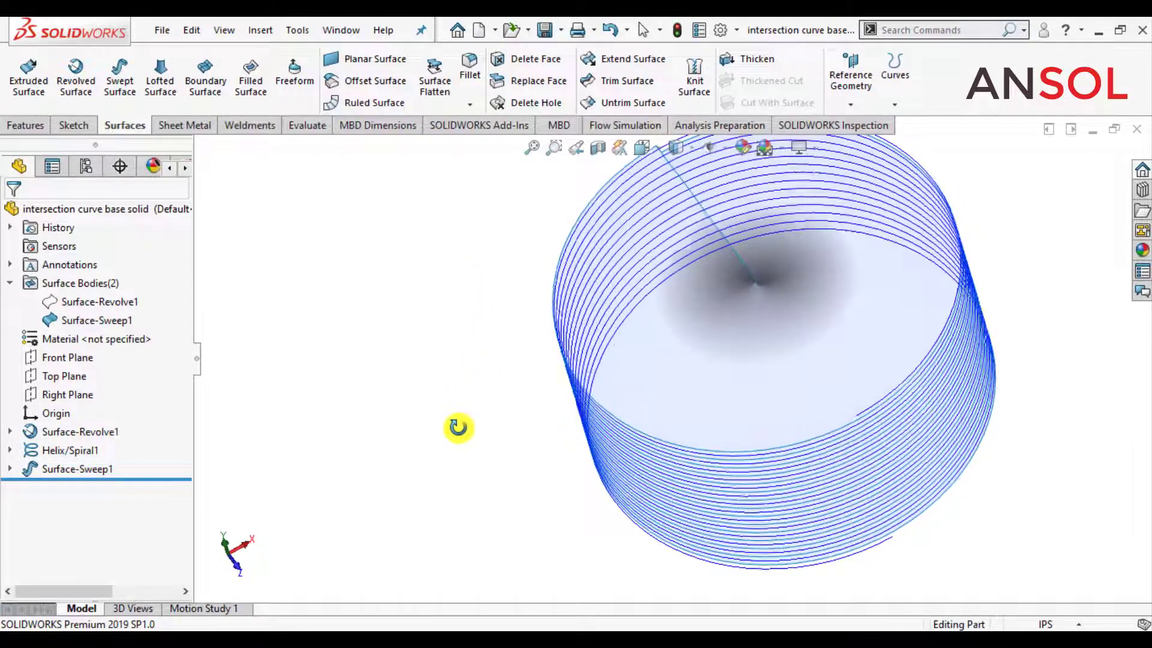
left_click(91, 303)
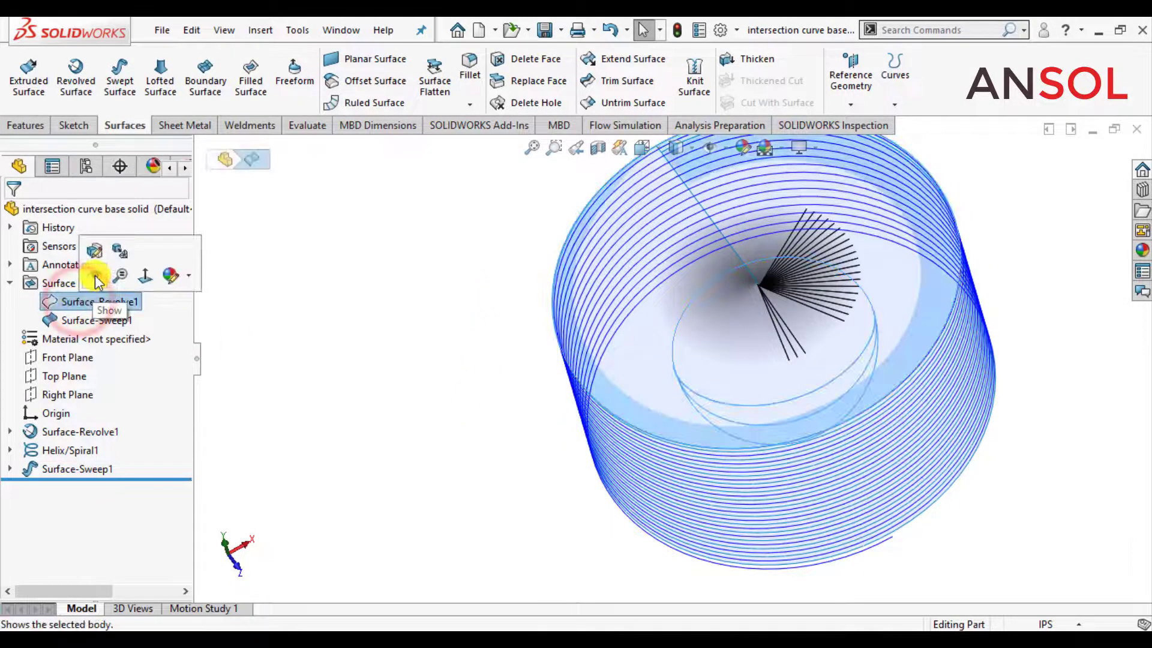
left_click(94, 276)
left_click(445, 354)
scroll(425, 424, "up", 1)
scroll(424, 423, "up", 1)
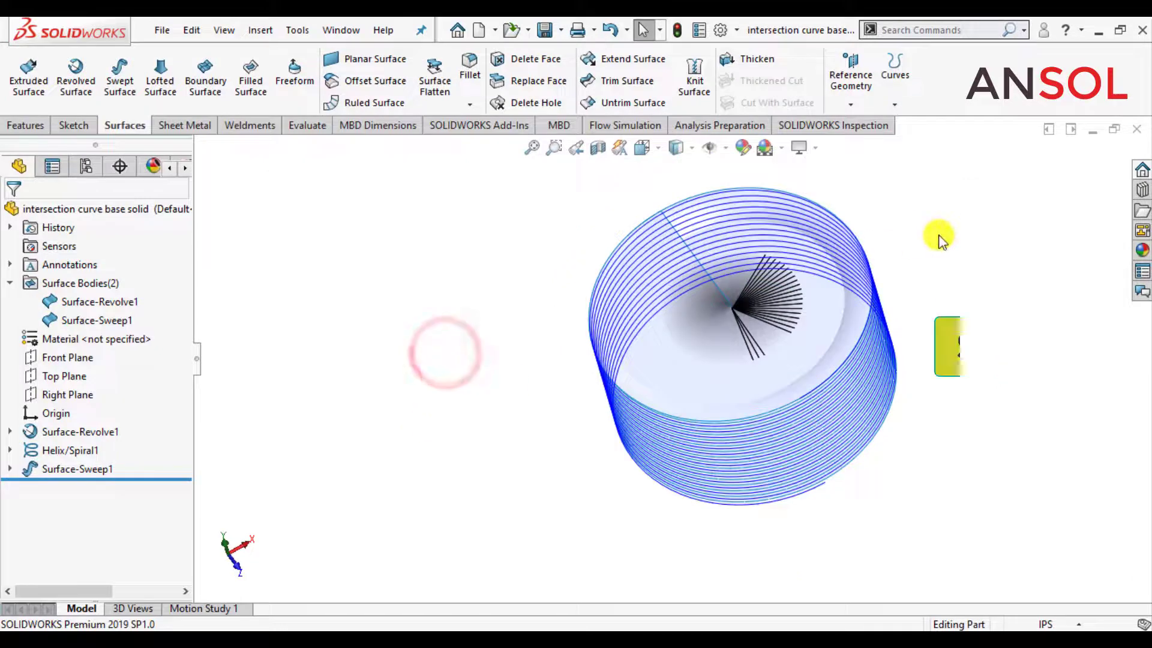
scroll(938, 236, "down", 1)
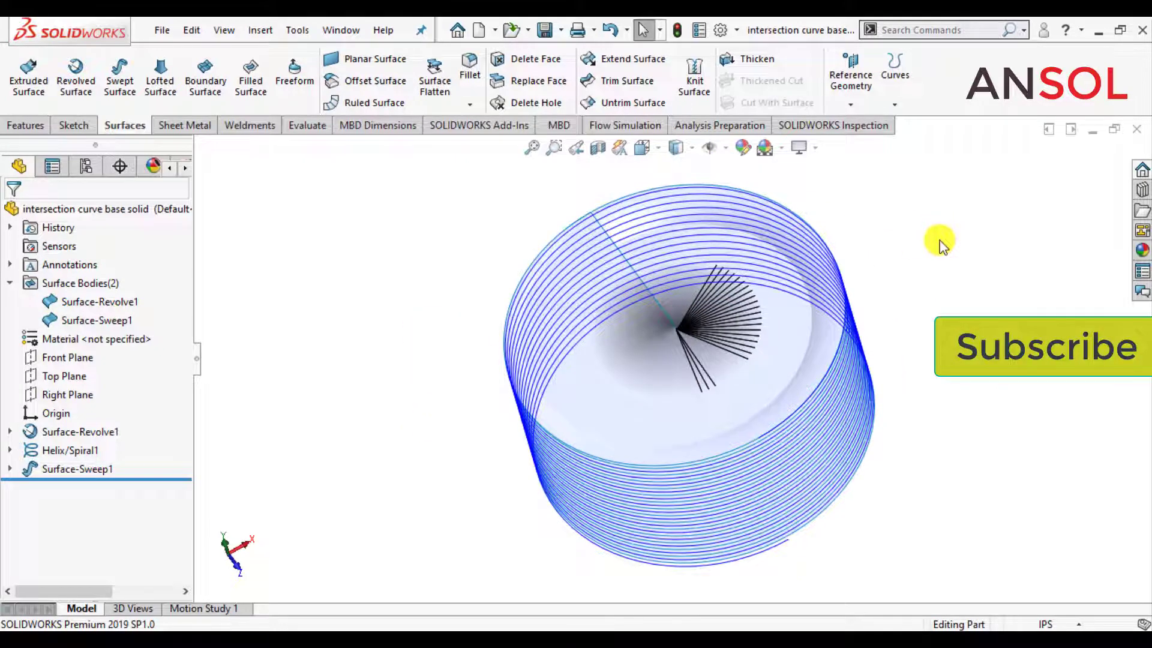
Step: Create an Intersection Curve between the Surface-Revolve1 and Surface-Sweep1 bodies in a 3D sketch
left_click(293, 32)
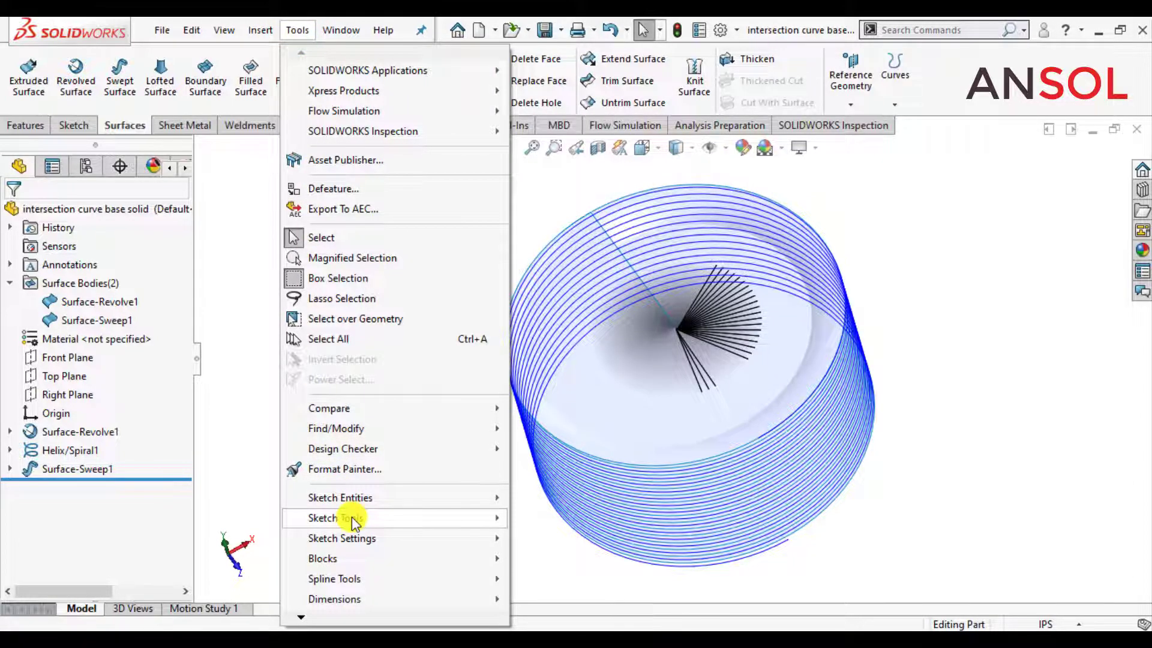
mouse_move(351, 517)
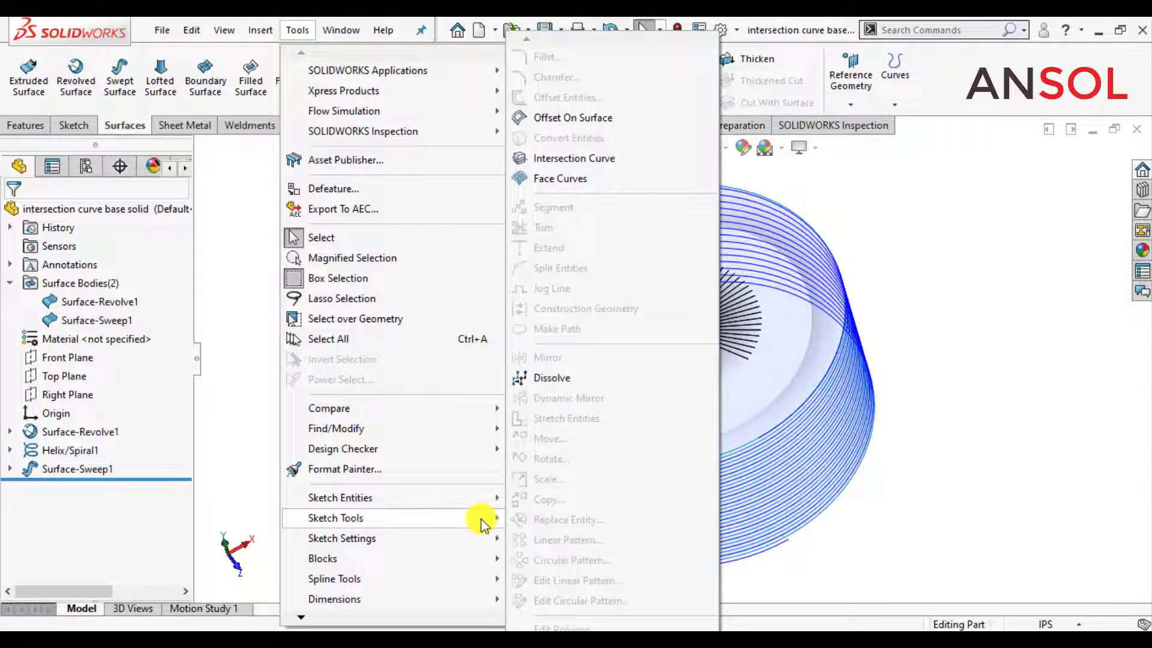
left_click(572, 158)
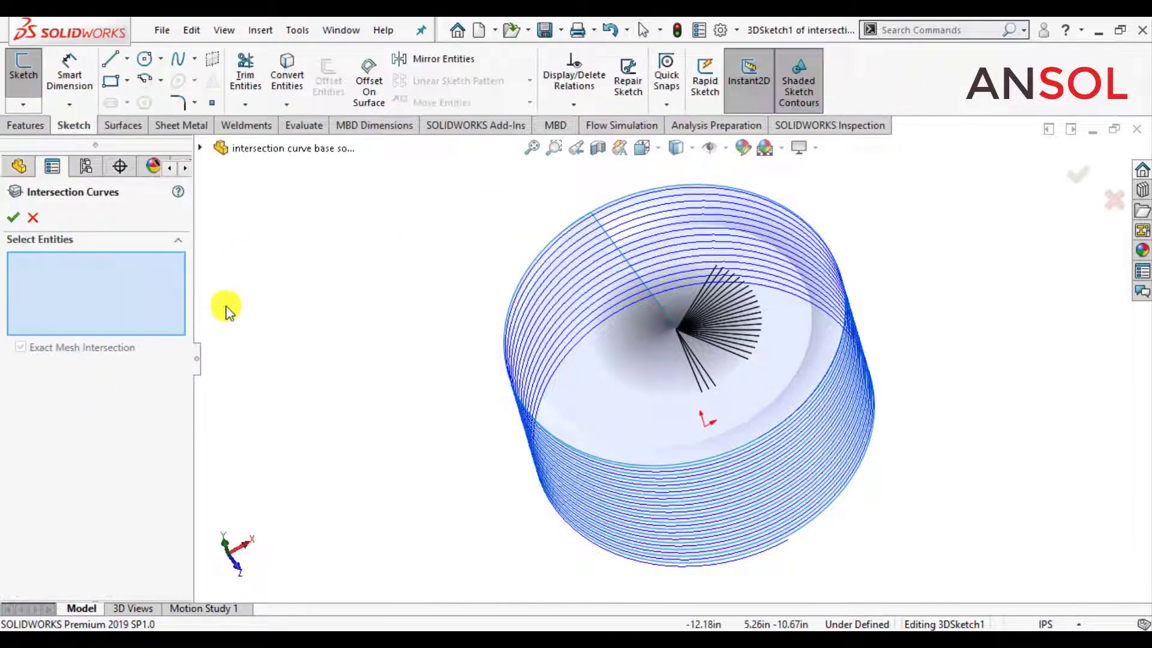
left_click(202, 149)
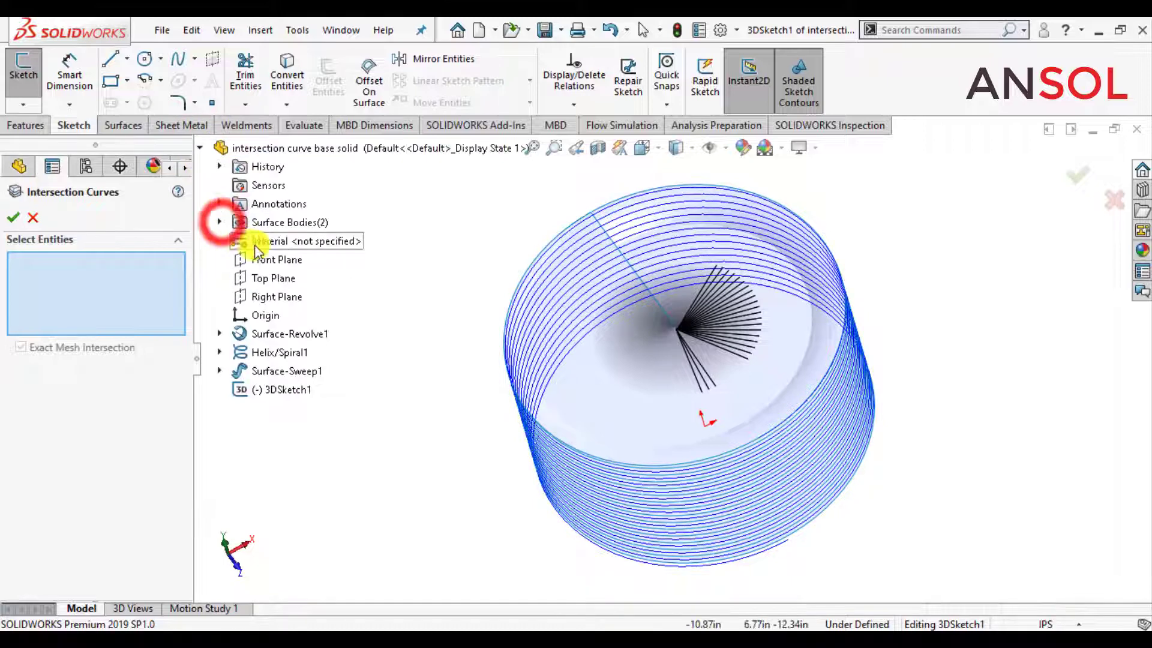
left_click(220, 222)
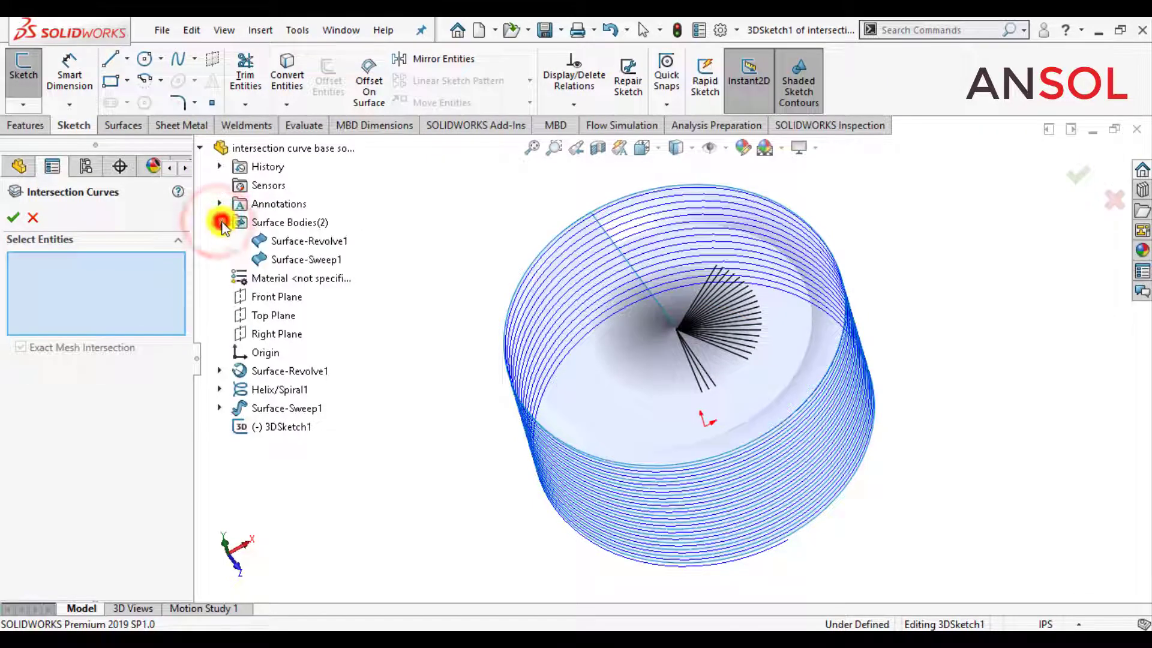
left_click(267, 240)
left_click(279, 262)
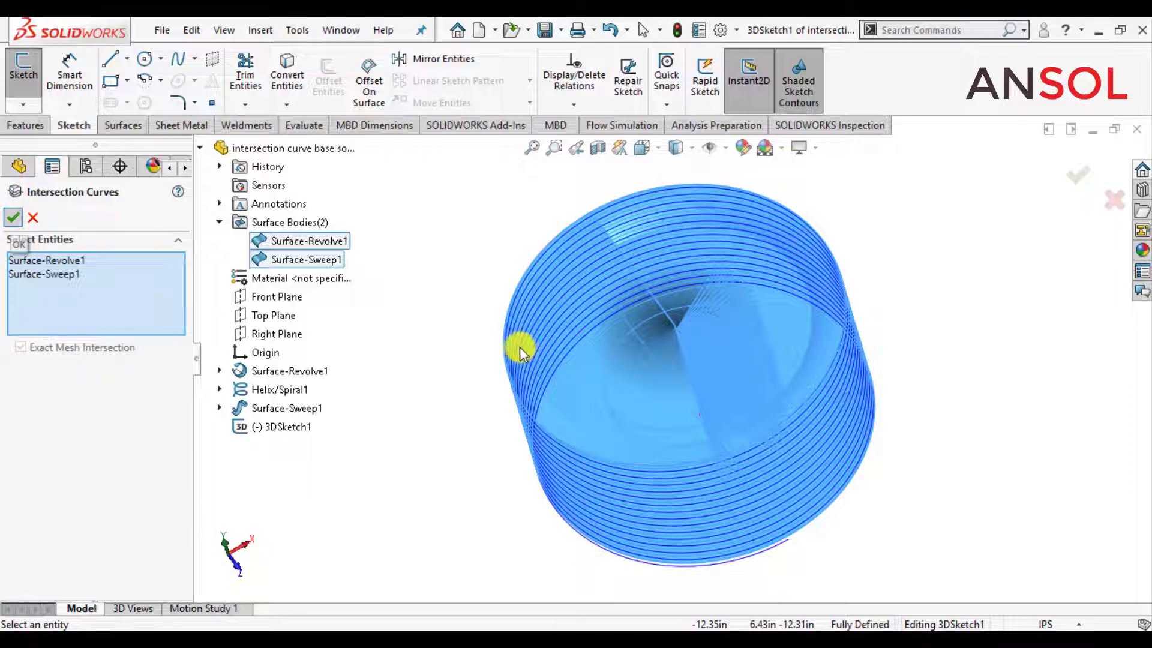
scroll(464, 453, "up", 1)
middle_click_drag(468, 428, 519, 289)
middle_click_drag(518, 276, 542, 384)
left_click(11, 216)
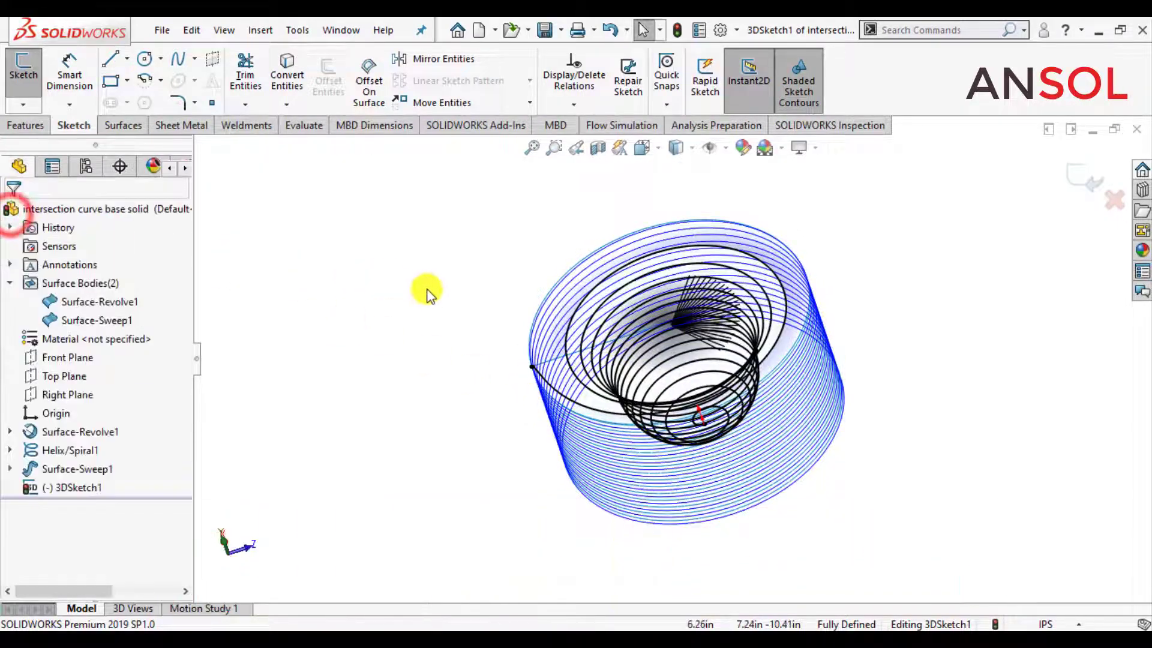
Step: Hide the Surface-Revolve1 and Surface-Sweep1 bodies and close the 3D sketch containing the intersection curve
left_click(432, 294)
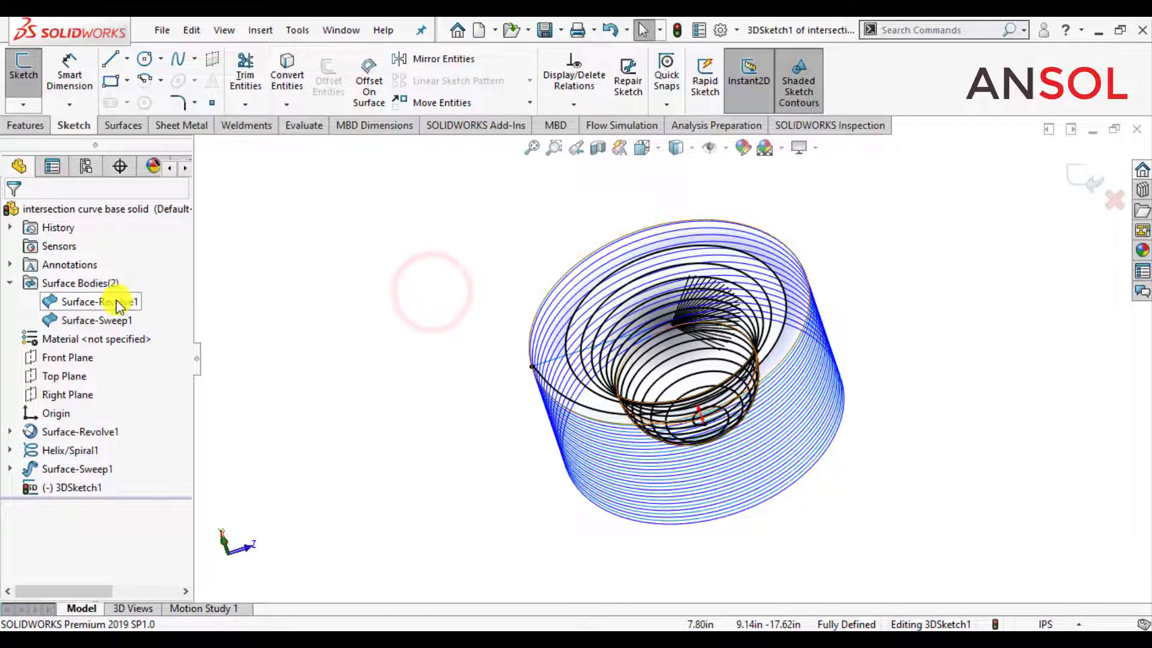
left_click(120, 306)
left_click(135, 277)
left_click(324, 313)
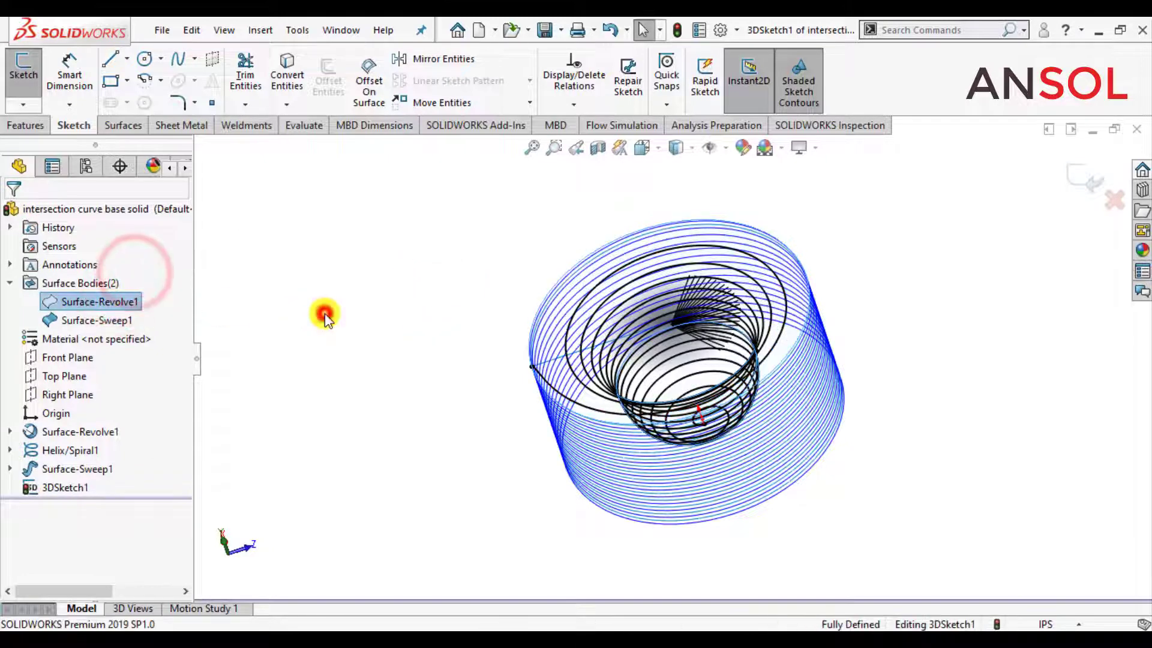
left_click(114, 321)
left_click(129, 294)
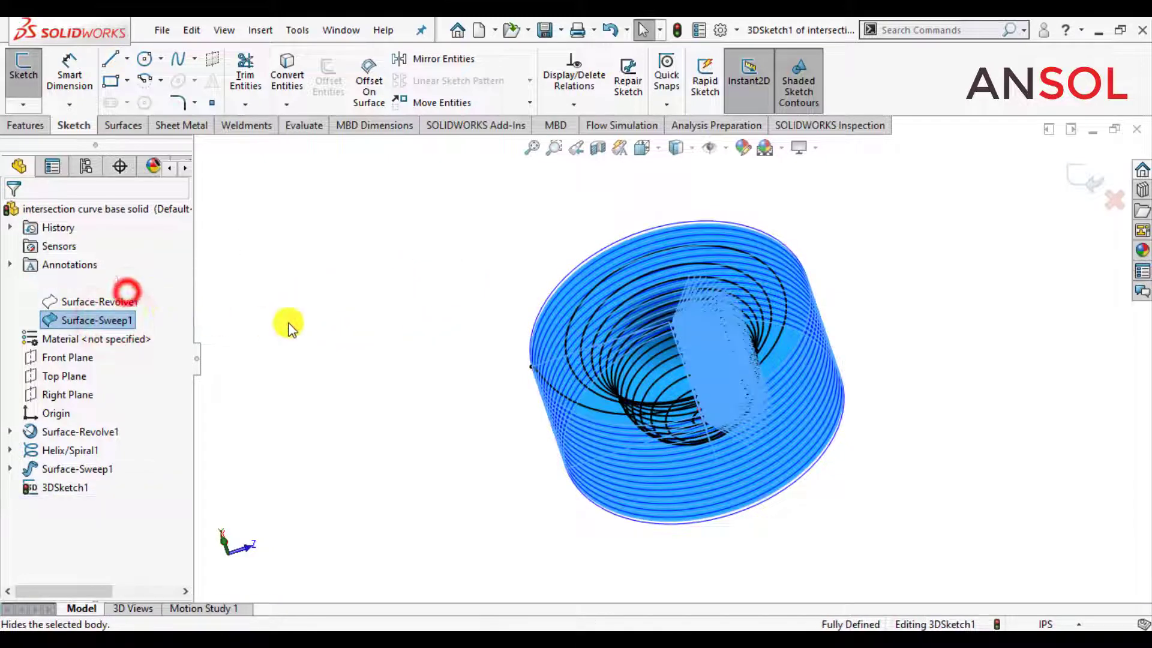
left_click(361, 329)
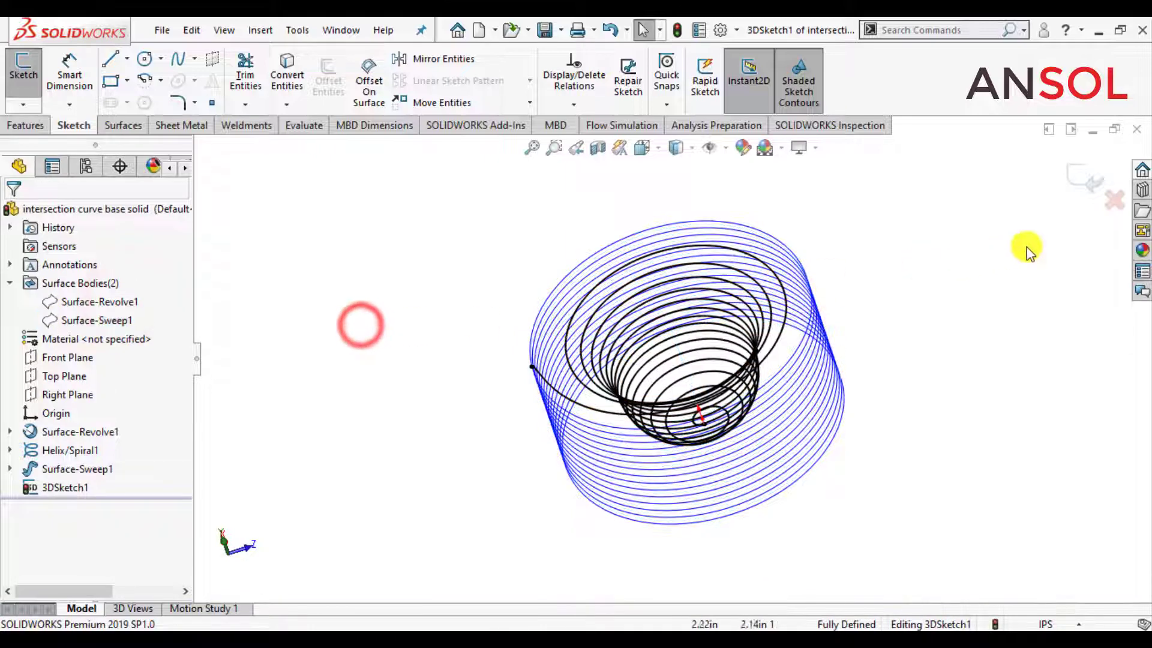
left_click(1078, 181)
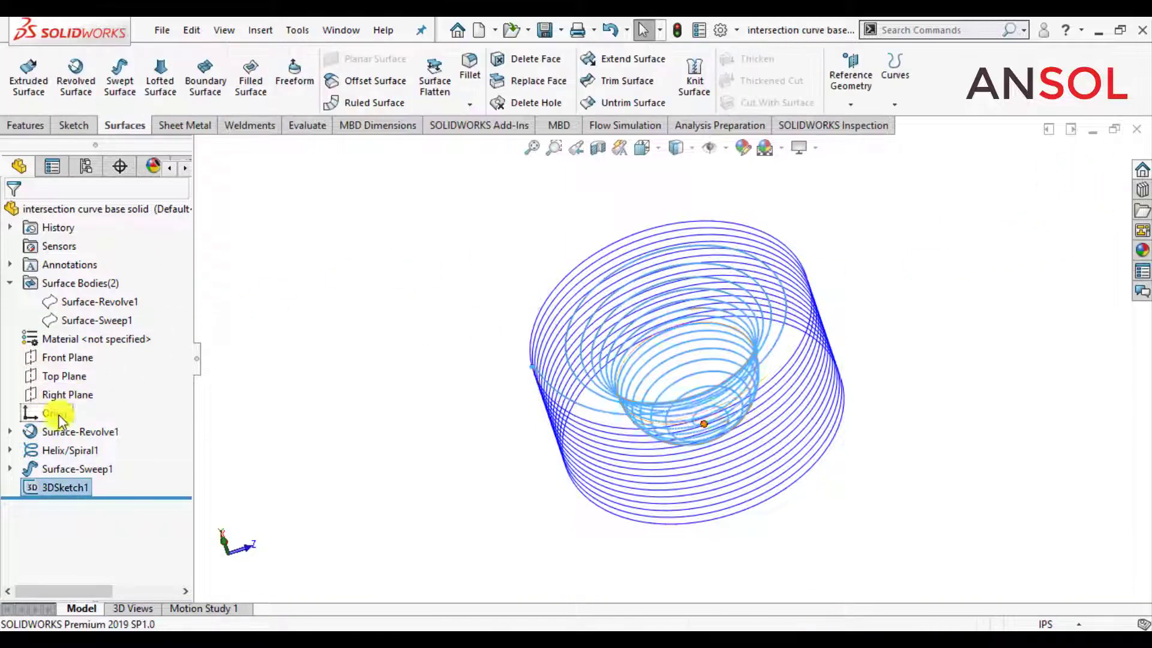
Step: Hide the Helix/Spiral1 curve and inspect the remaining intersection curve from several sides
left_click(77, 451)
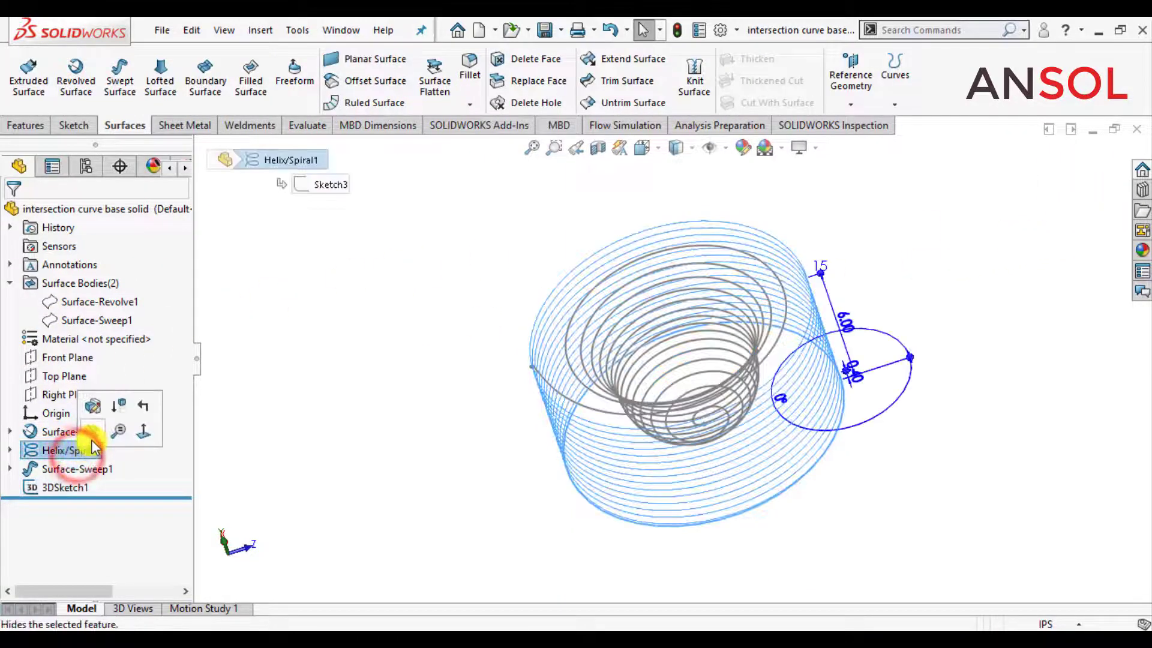
left_click(92, 432)
middle_click_drag(451, 406, 720, 463)
scroll(772, 344, "down", 3)
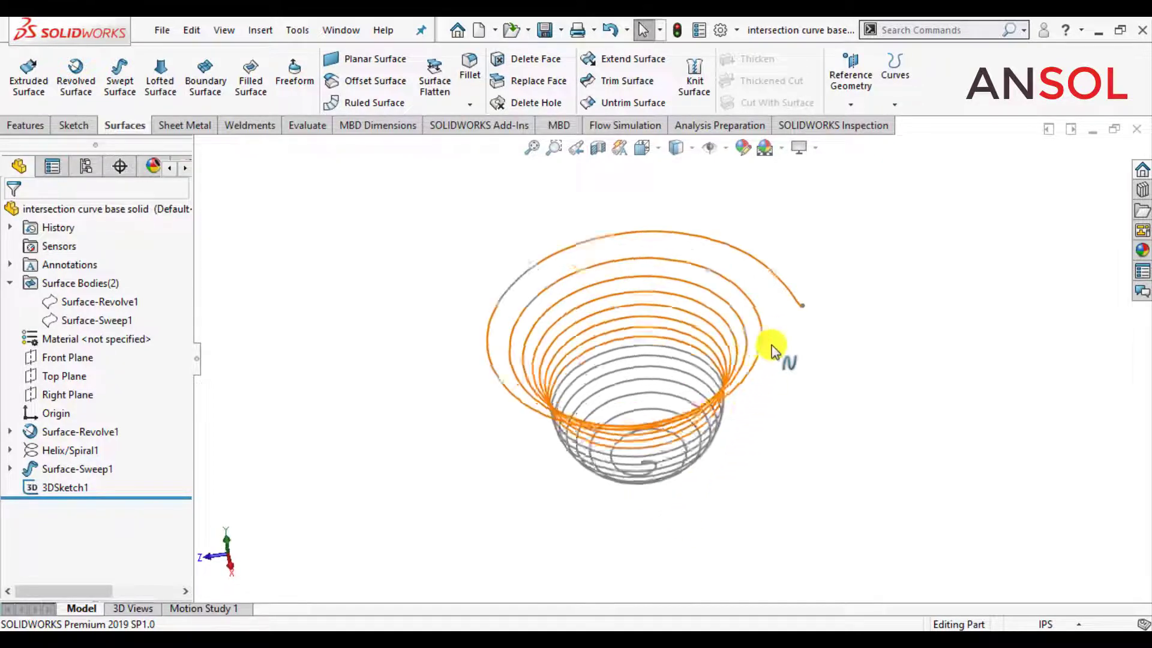
scroll(787, 367, "up", 1)
middle_click_drag(774, 387, 664, 413)
scroll(424, 440, "down", 2)
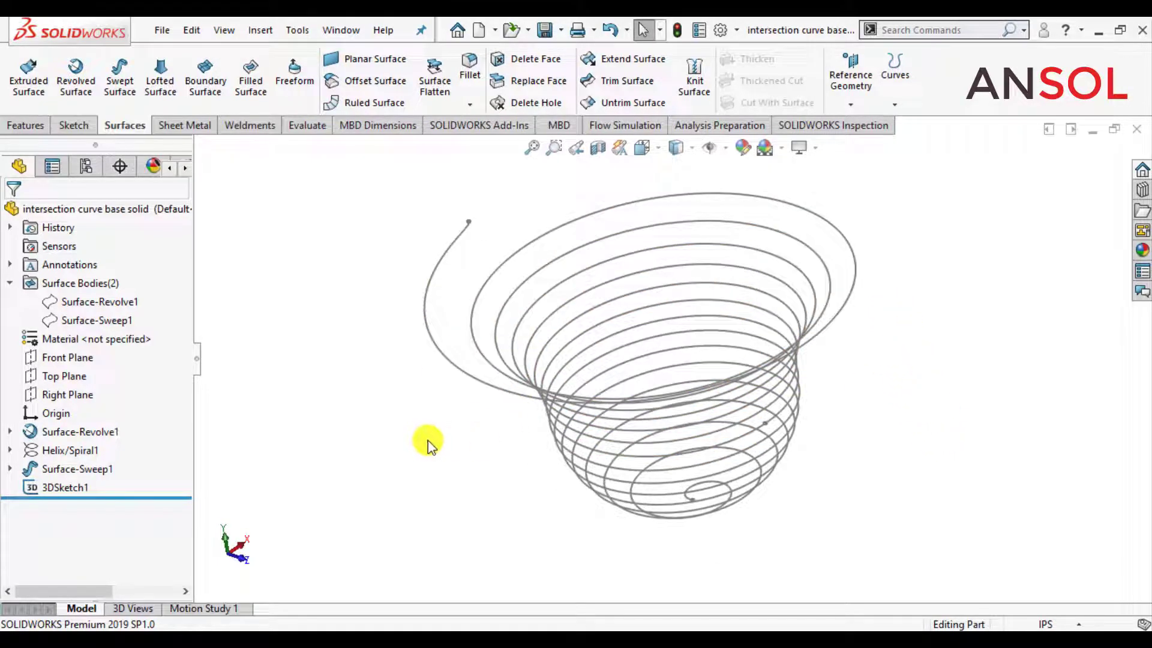
Step: Sketch a circle of about 0.4 in radius on the Front Plane, centred on the origin at the spiral's lower end
left_click(67, 355)
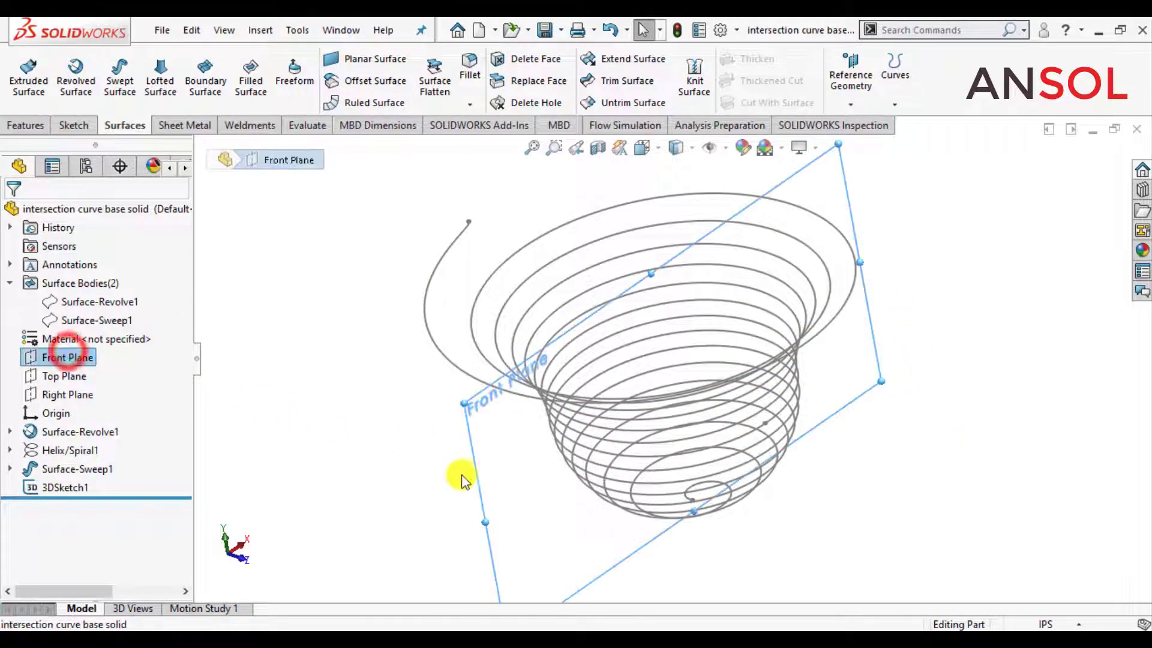
middle_click_drag(462, 427, 468, 450)
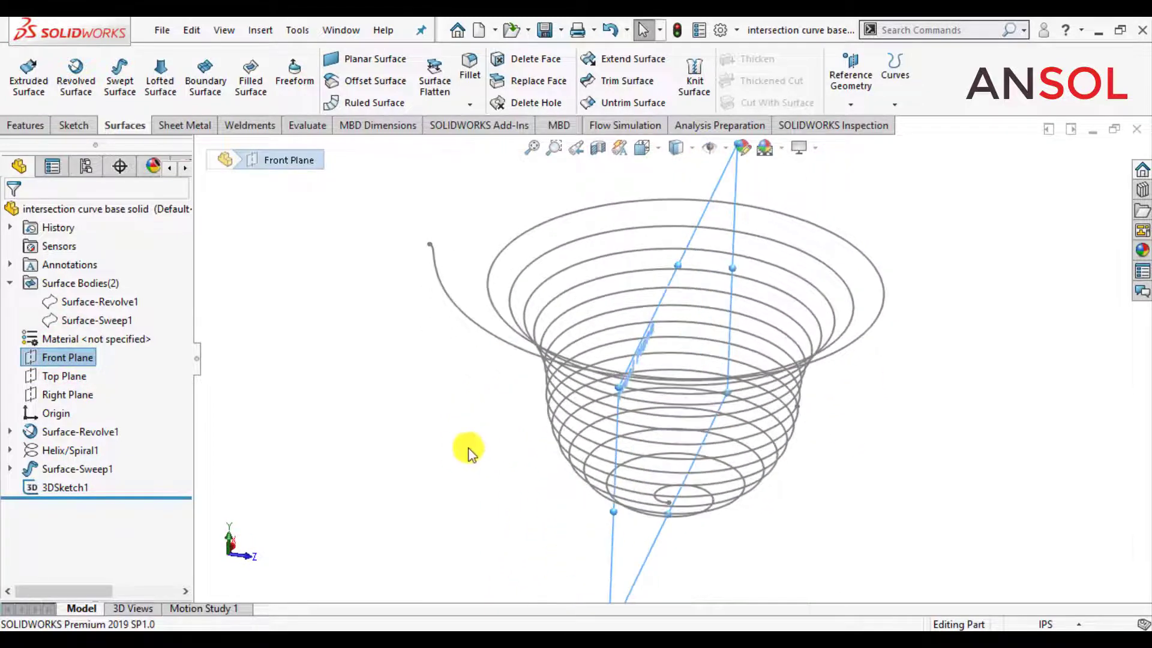
left_click(457, 456)
left_click(36, 357)
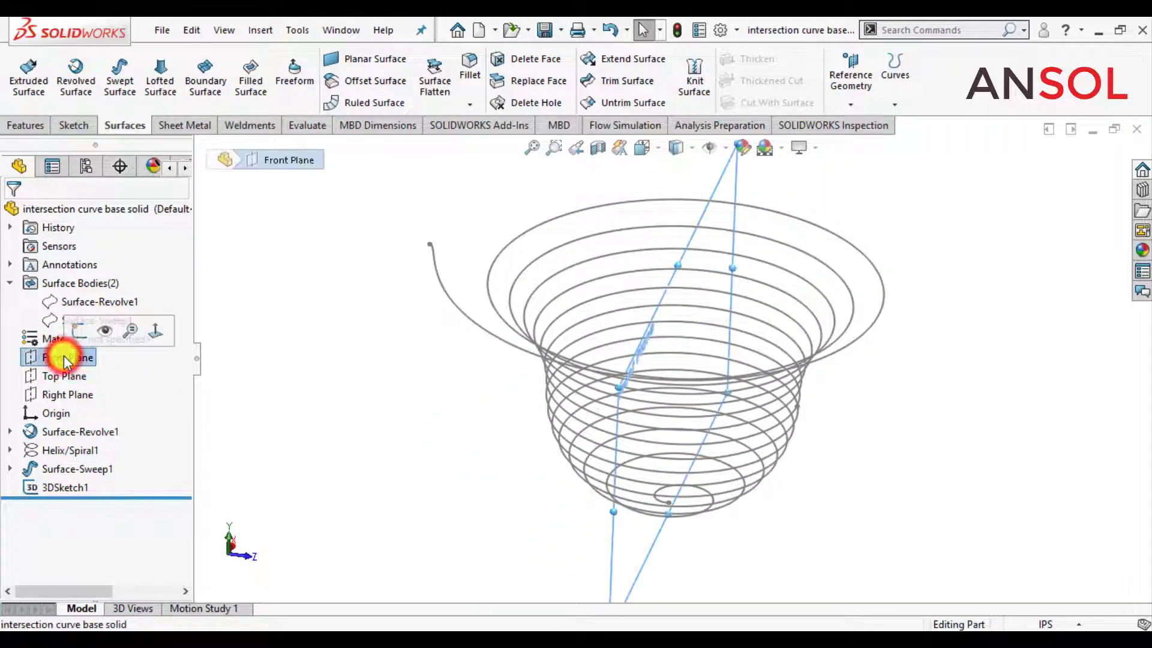
left_click(135, 329)
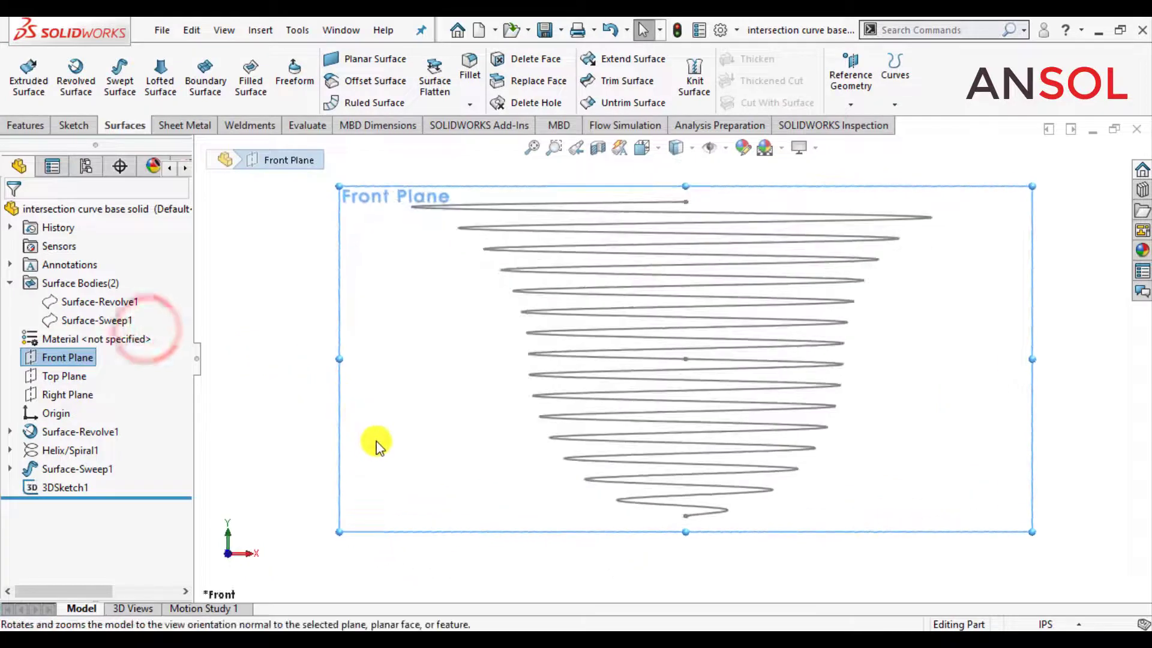
left_click(281, 455)
left_click(48, 358)
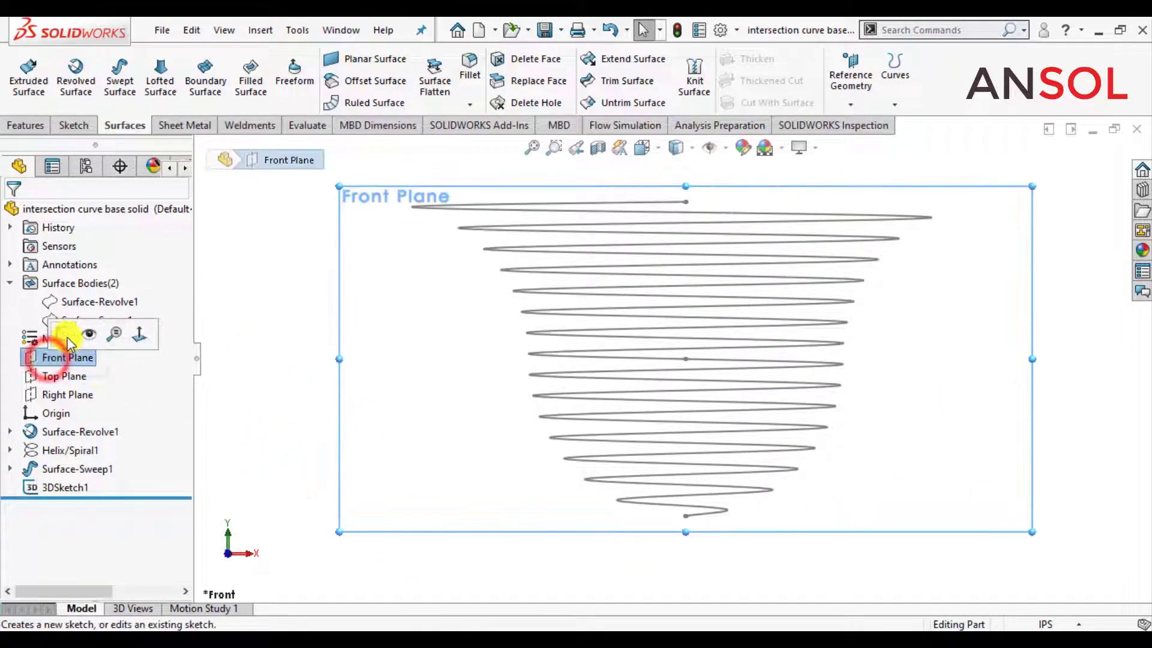
left_click(68, 334)
left_click(262, 376)
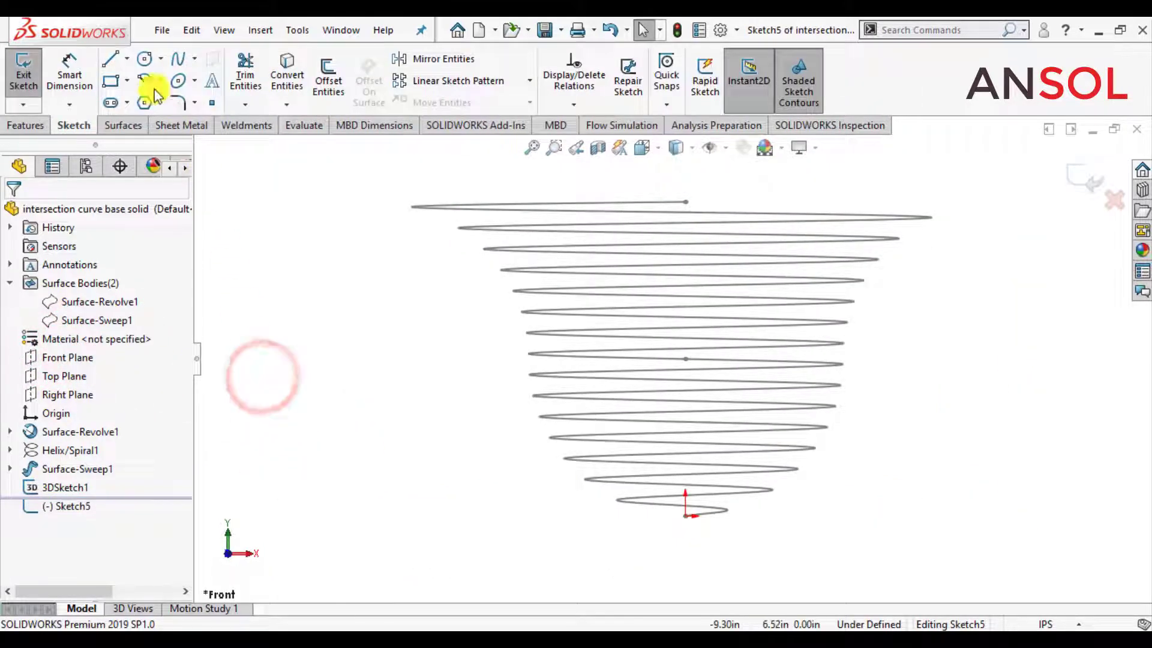
left_click(145, 60)
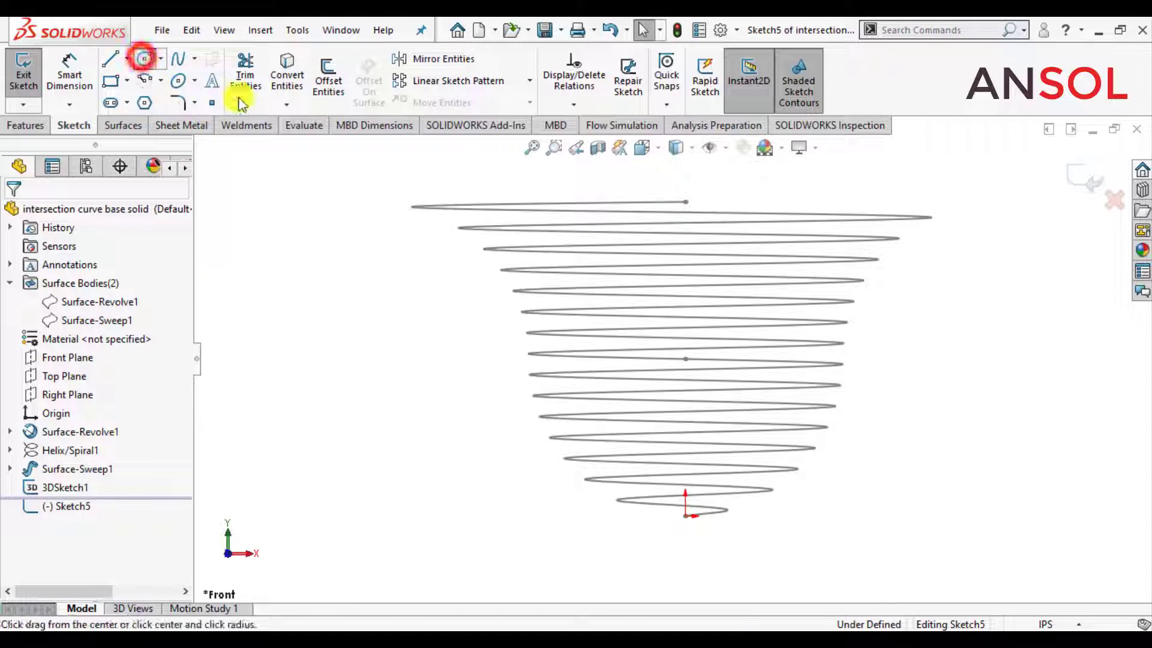
left_click(684, 517)
left_click(674, 535)
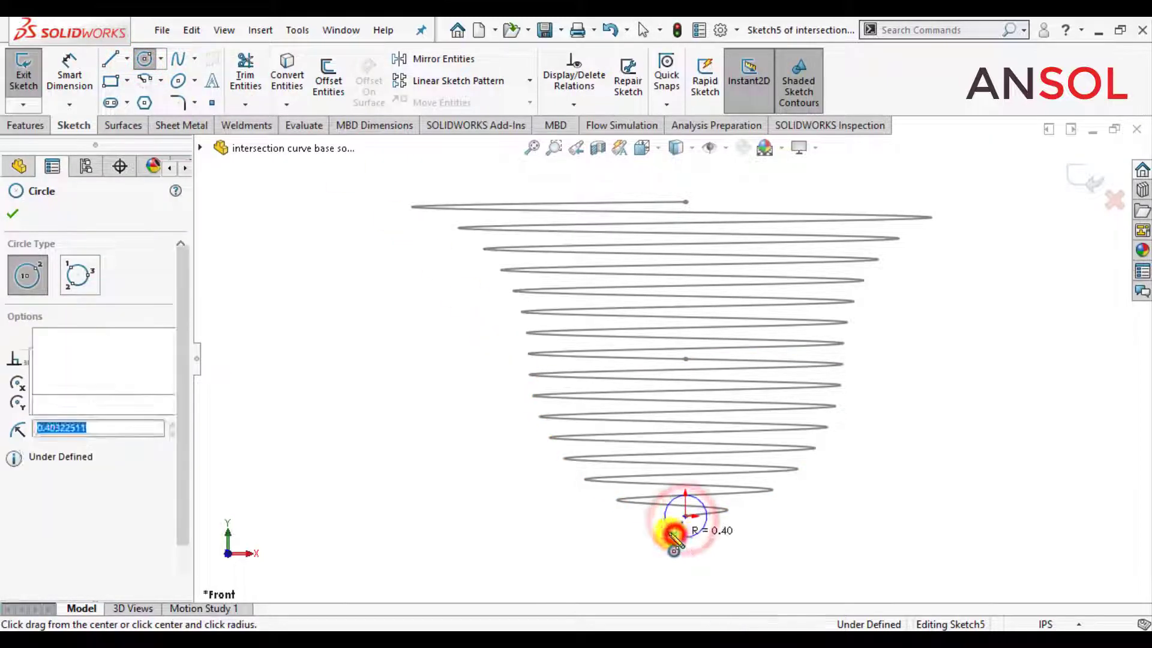
left_click(11, 210)
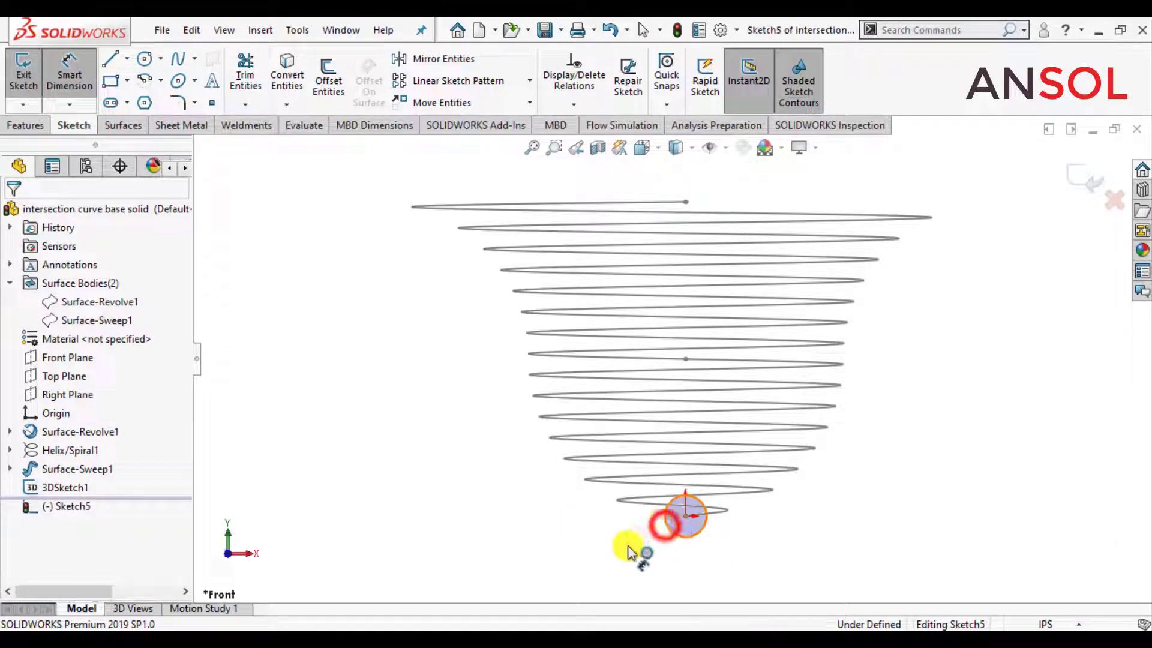
Step: Dimension the circle's diameter to 0.25 in and close the sketch
left_click(610, 551)
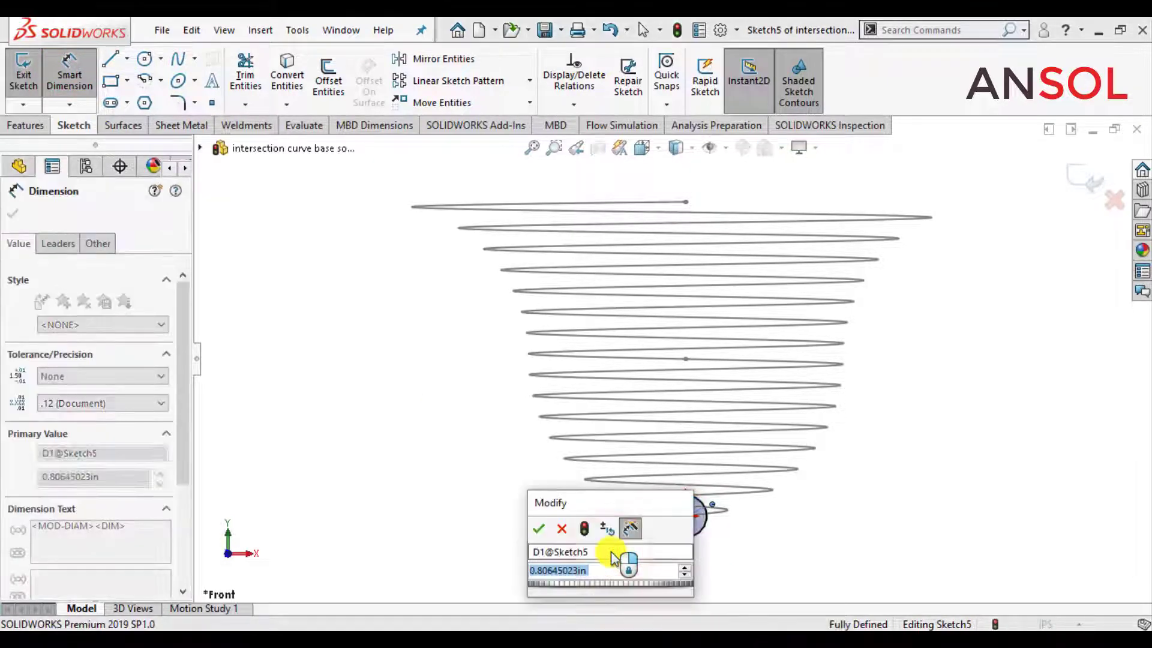
type("0.25")
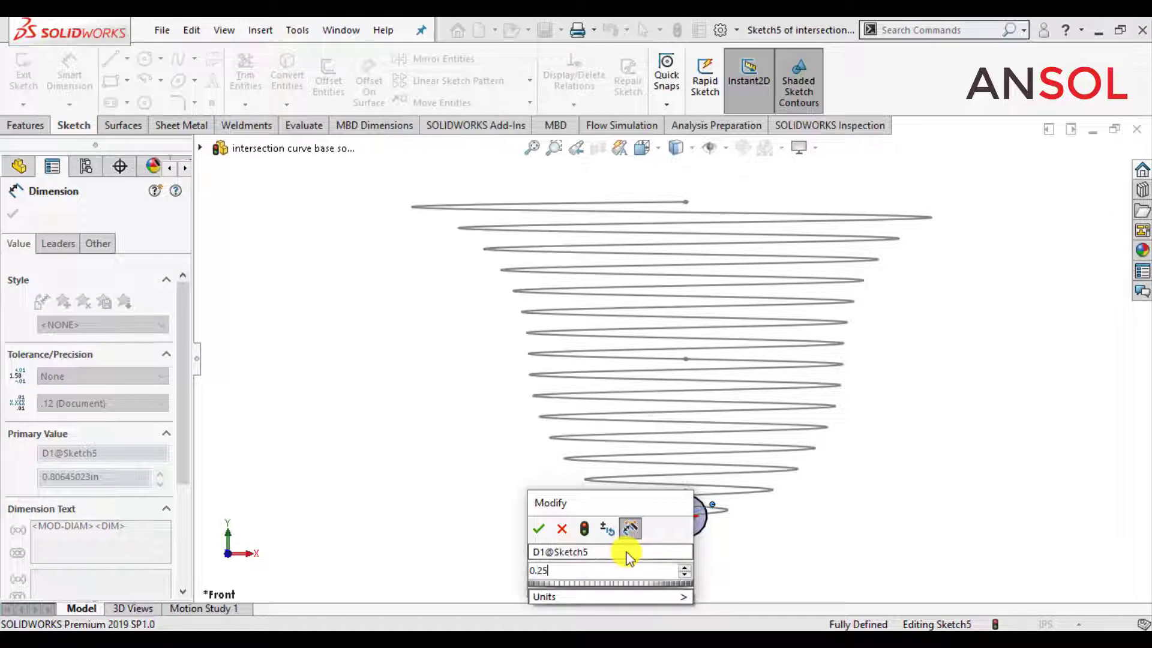
key("Return")
scroll(626, 549, "down", 4)
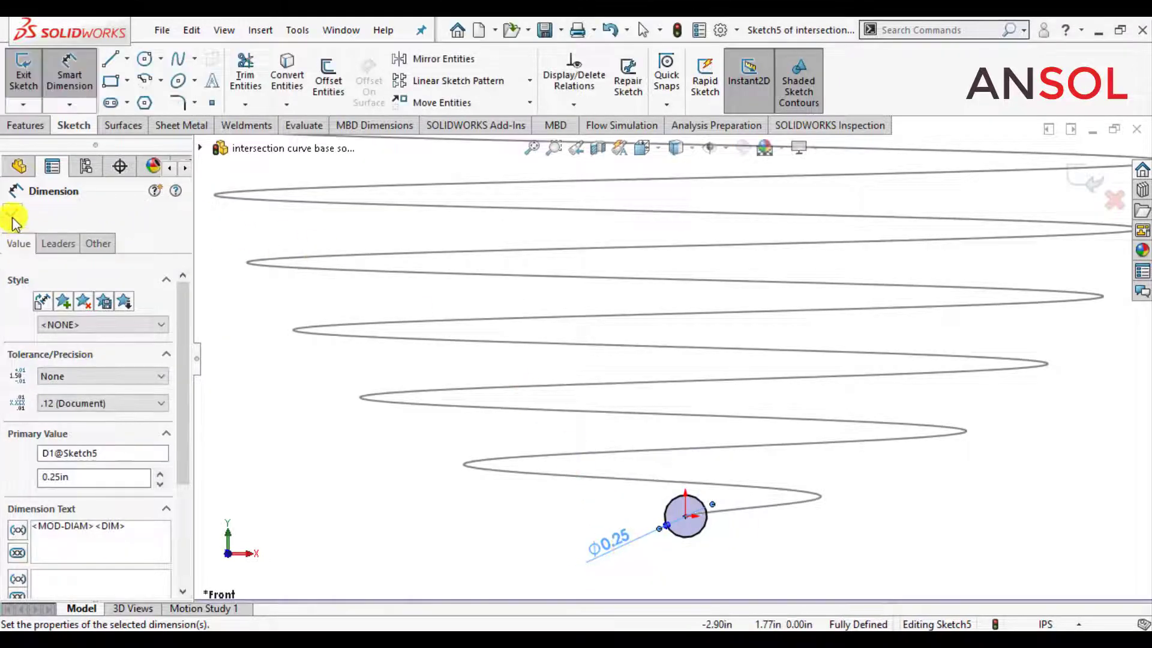
left_click(12, 216)
left_click(1078, 176)
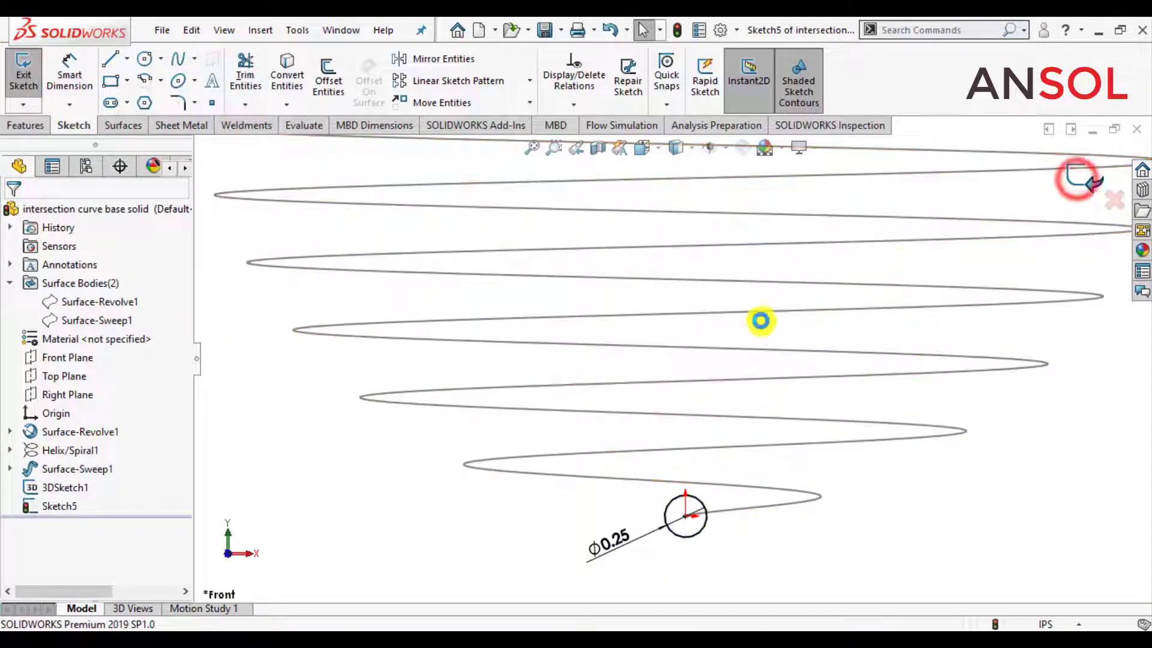
Step: Create a Swept Surface using the 0.25 in circle sketch as the profile and 3DSketch1 as the path
scroll(684, 363, "up", 5)
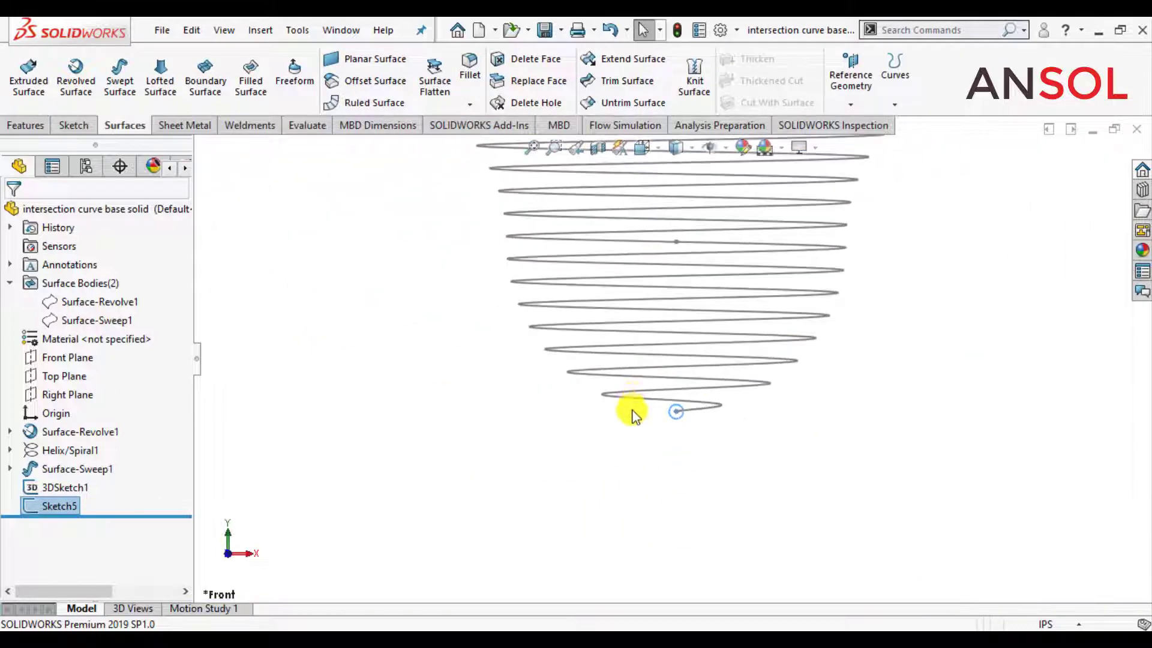
scroll(631, 408, "up", 2)
scroll(697, 190, "down", 2)
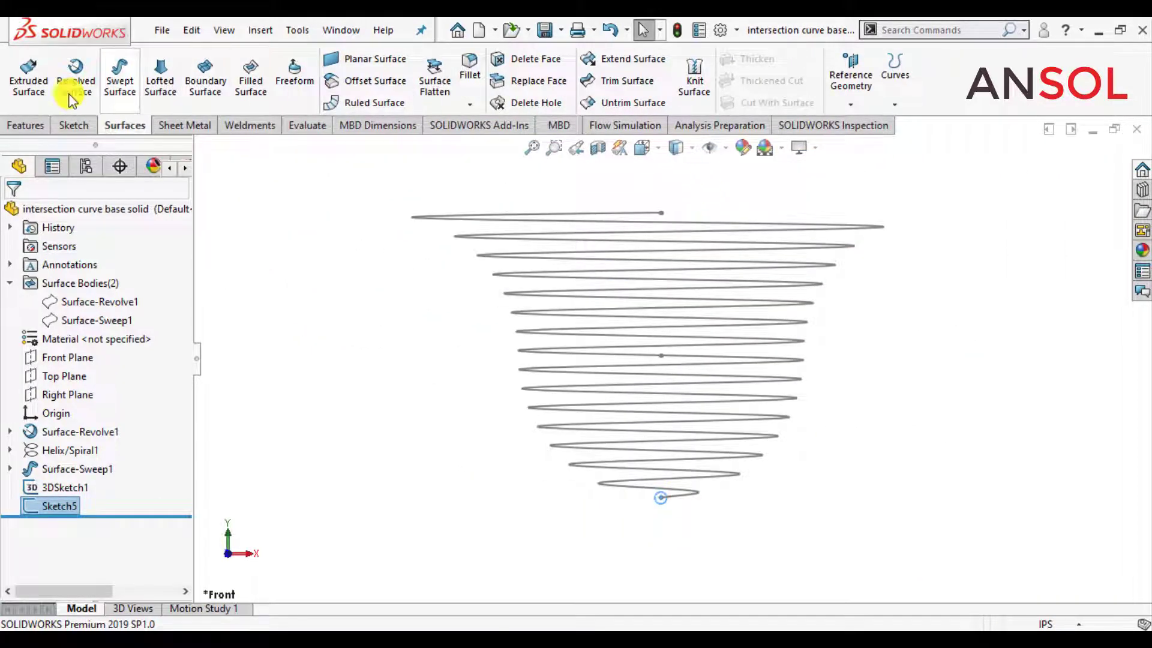
left_click(114, 84)
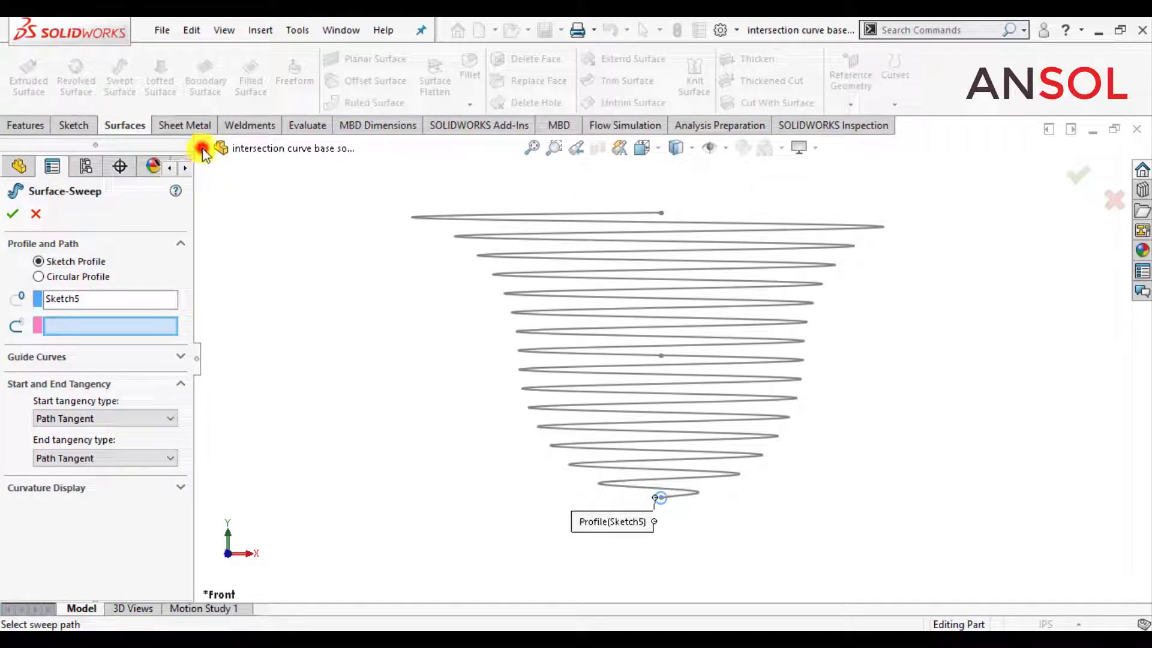
left_click(200, 149)
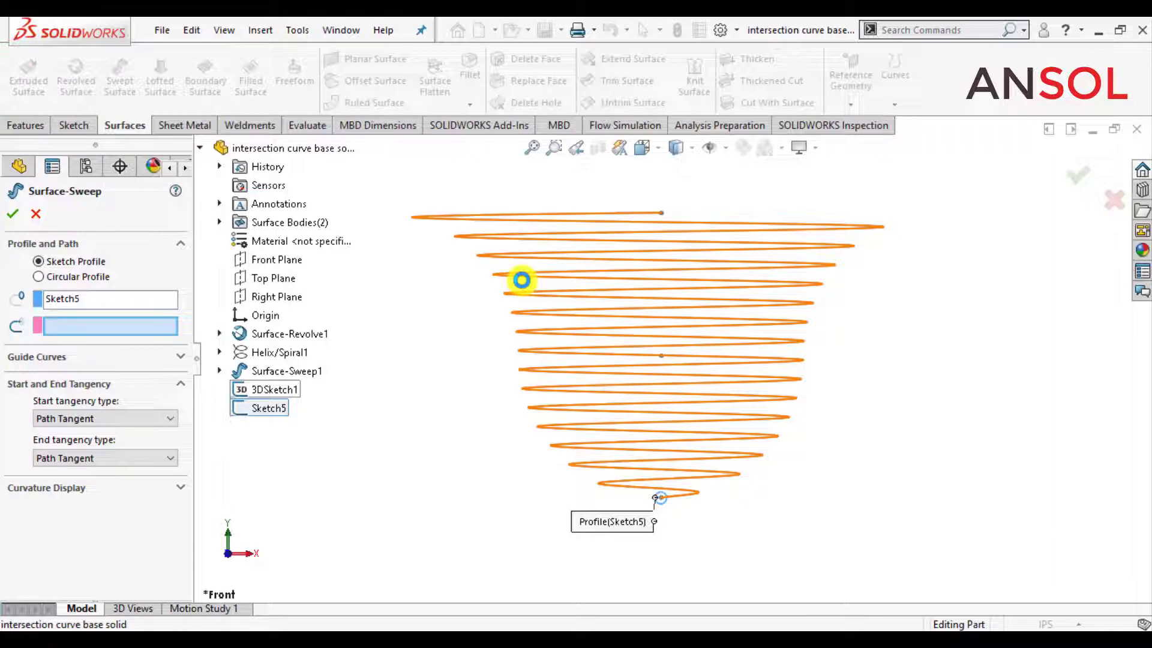
left_click(521, 279)
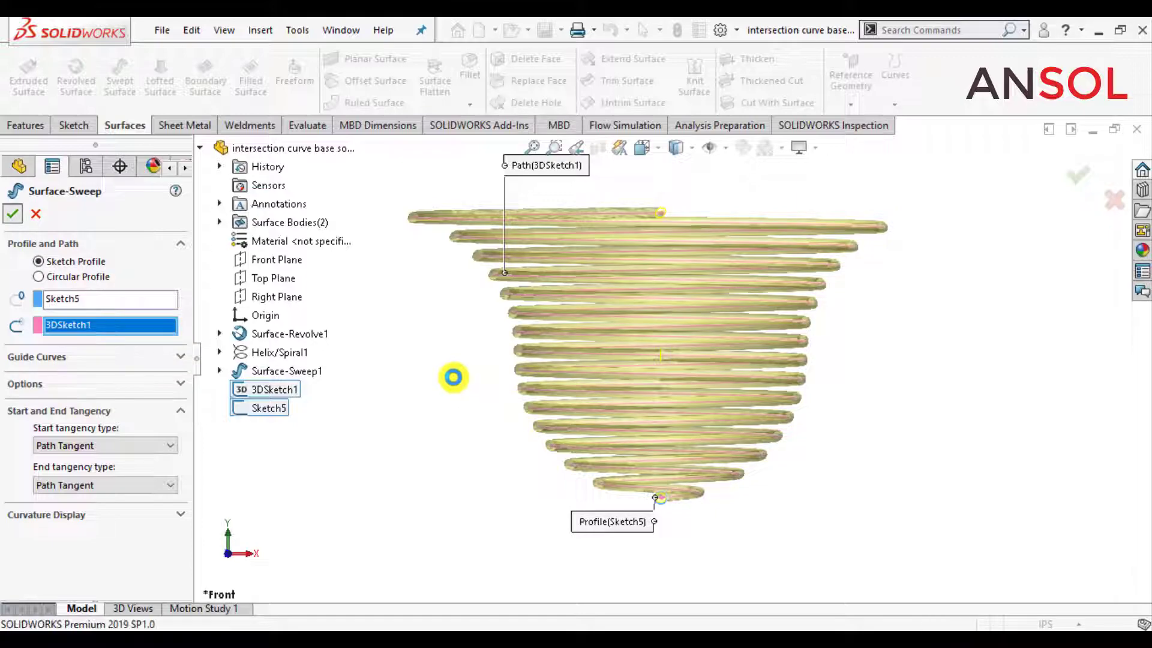
right_click(452, 376)
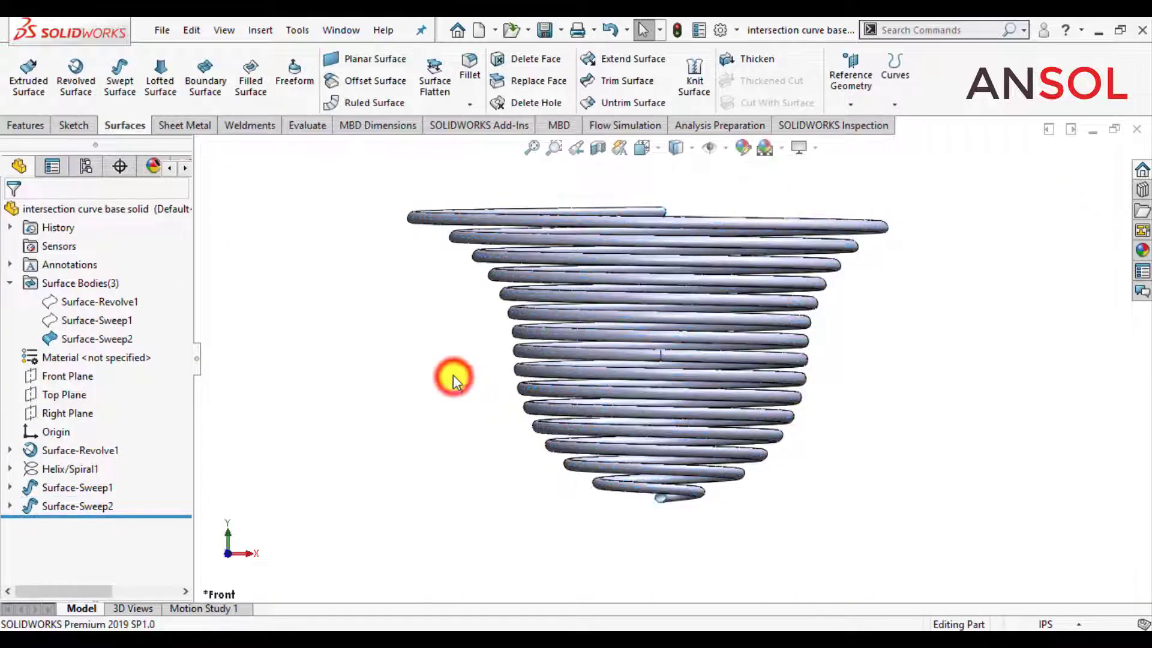
middle_click_drag(411, 313, 591, 295)
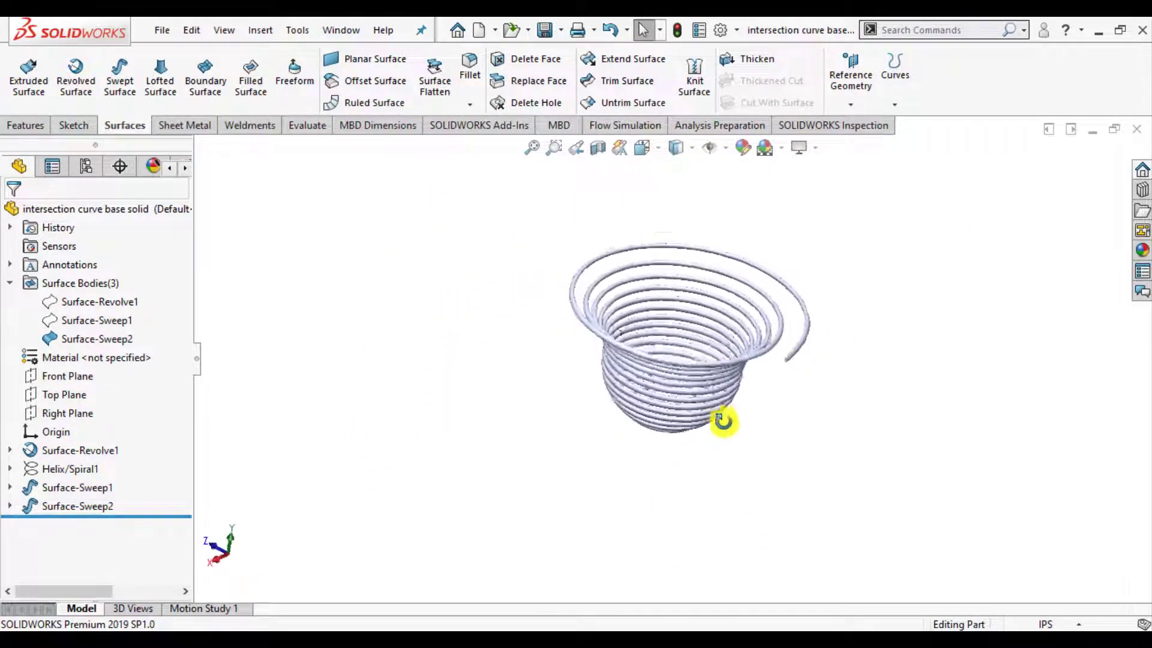